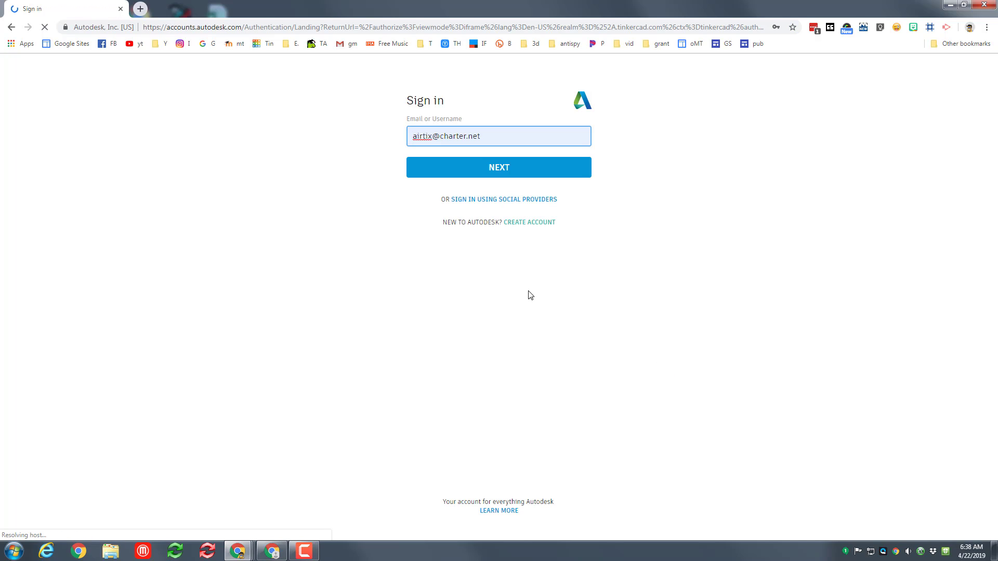
# - Sign in with a social account and start a new blank 3D design
pyautogui.click(501, 200)
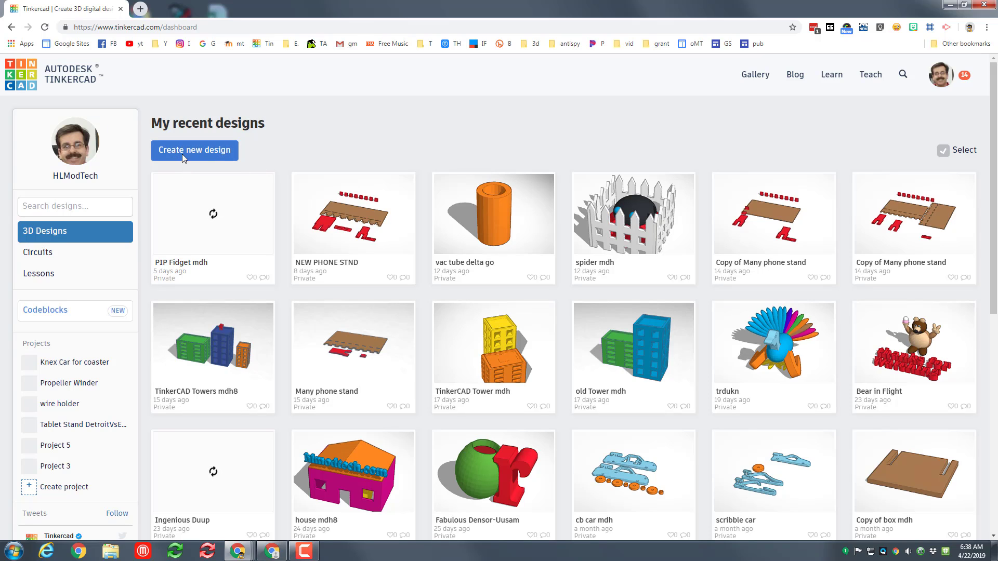
pyautogui.click(198, 151)
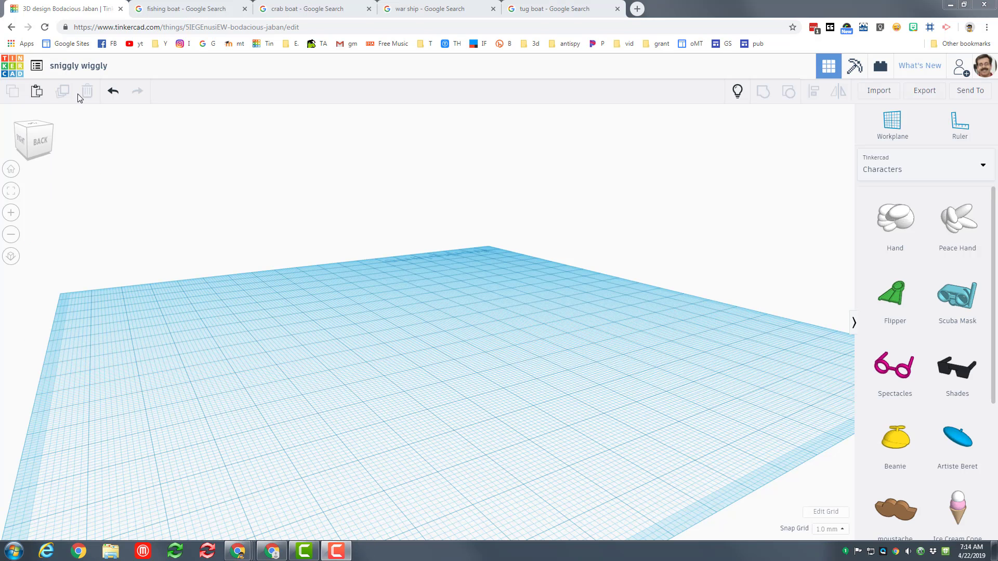
# - Change the design title 'sniggly wiggly' to 'boat mdh'
pyautogui.click(78, 67)
pyautogui.write('boat mdh')
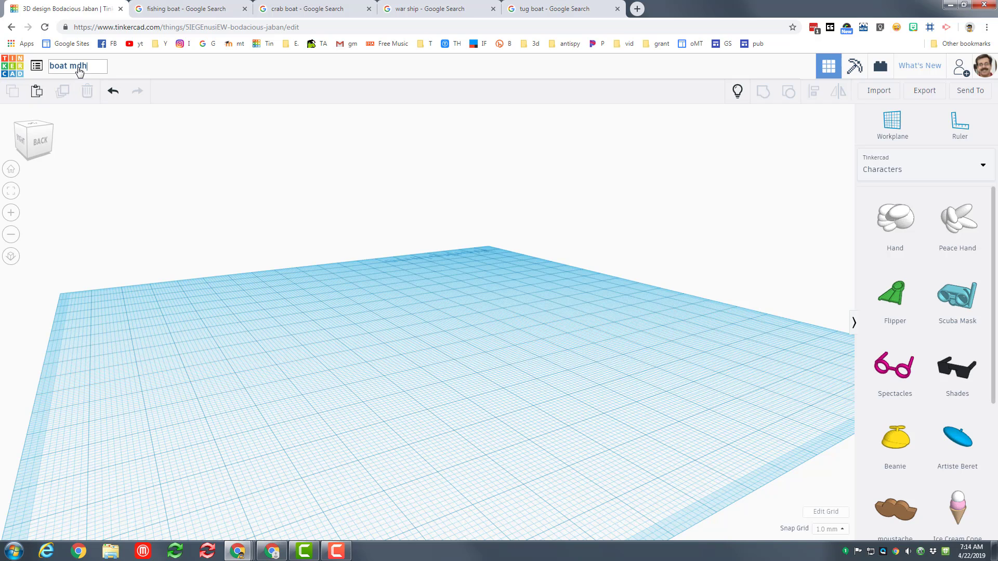
pyautogui.press('Return')
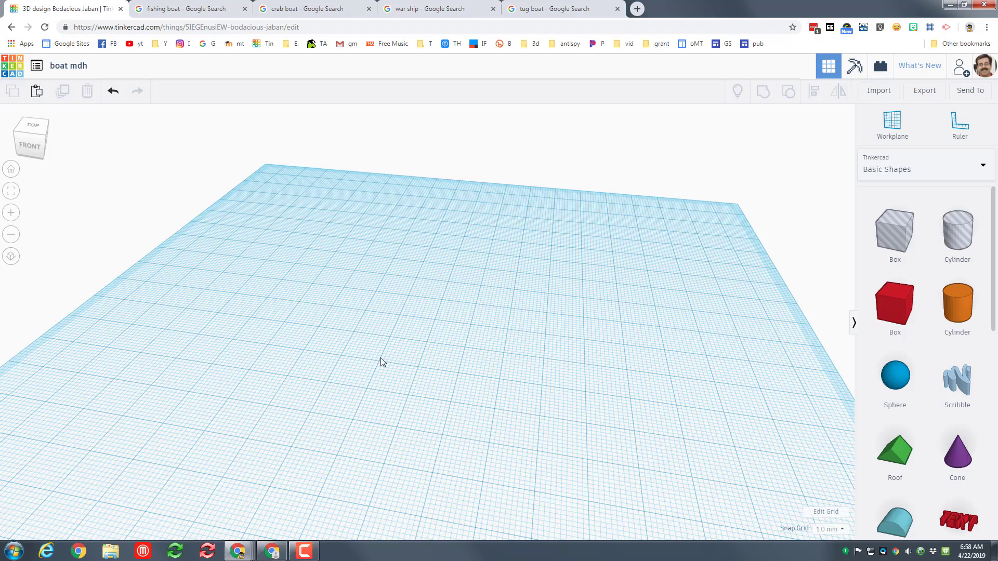
# - Place Boathull1 from page 12 of Shape Generators > All onto the workplane
pyautogui.click(906, 171)
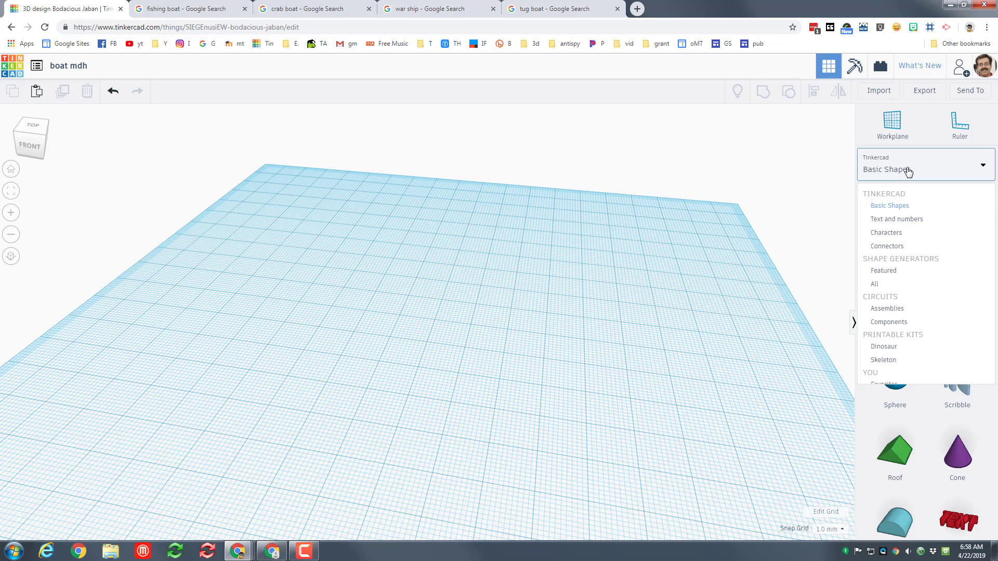
pyautogui.click(884, 285)
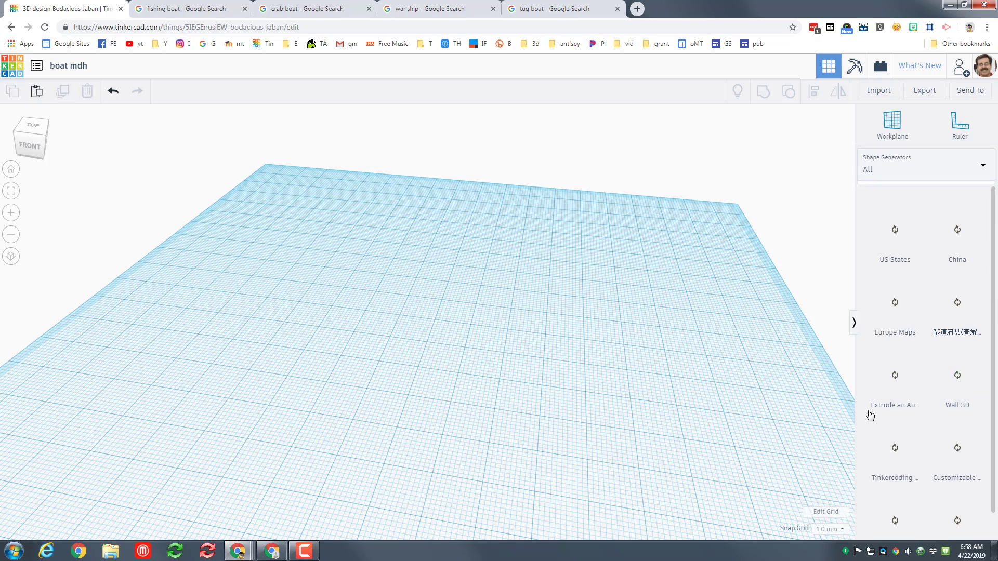
pyautogui.scroll(-1, 944, 358)
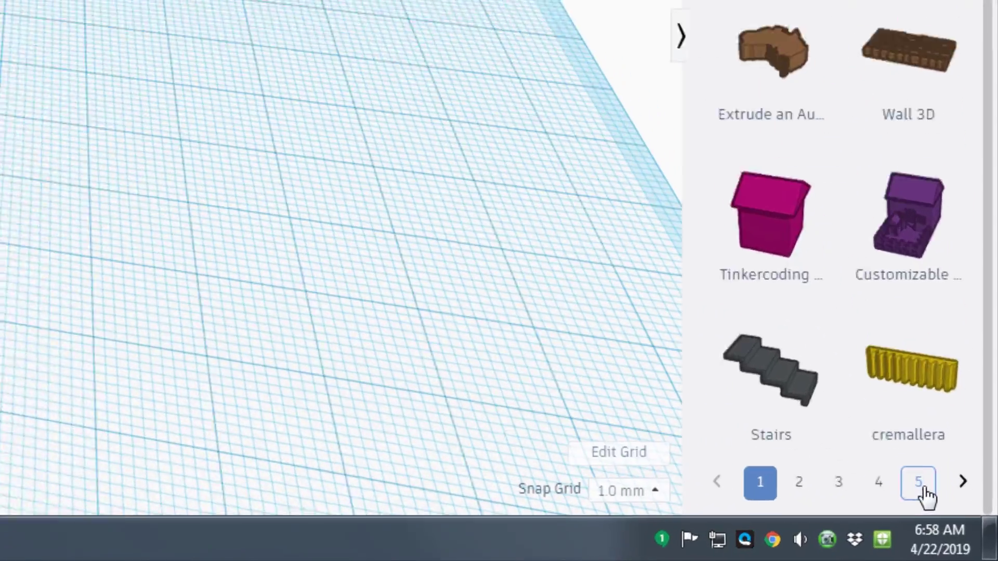
pyautogui.click(962, 525)
pyautogui.click(915, 475)
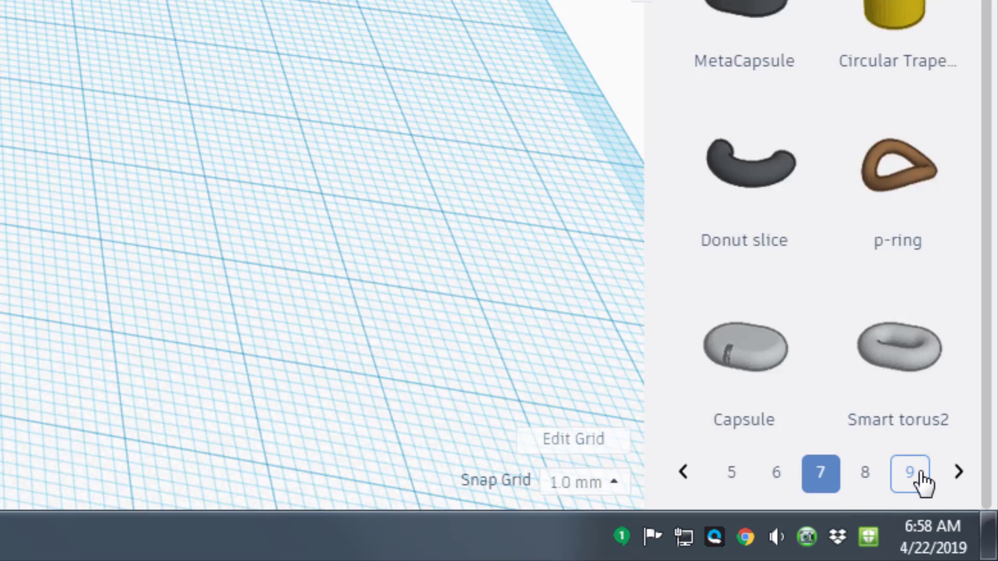
pyautogui.click(915, 475)
pyautogui.click(958, 474)
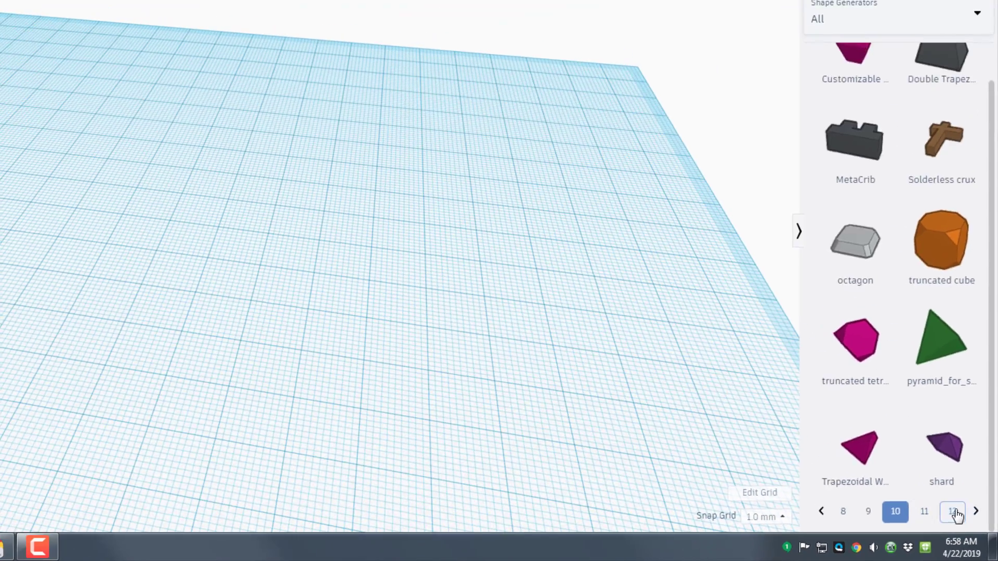
pyautogui.click(953, 512)
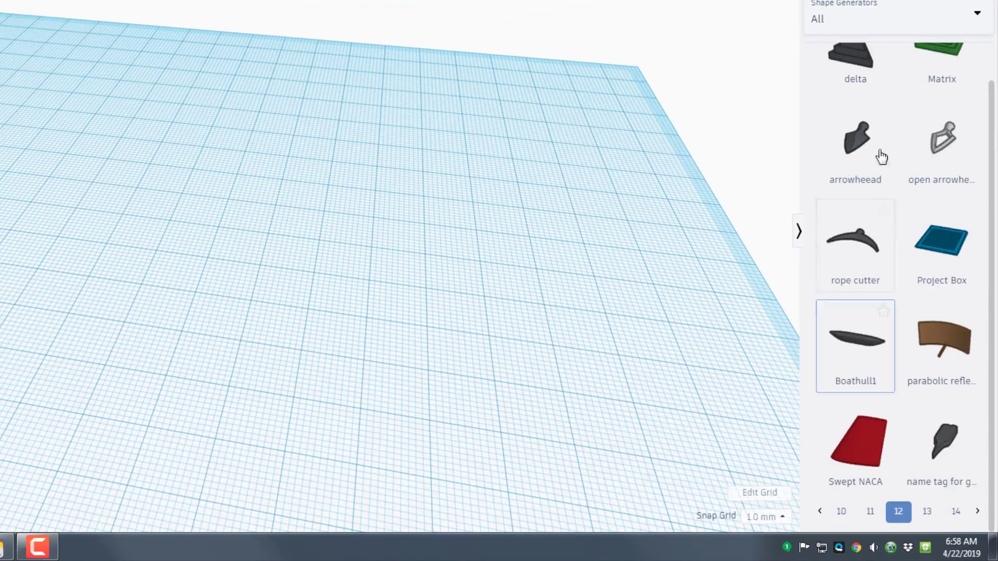
pyautogui.moveTo(858, 338); pyautogui.dragTo(1, 276)
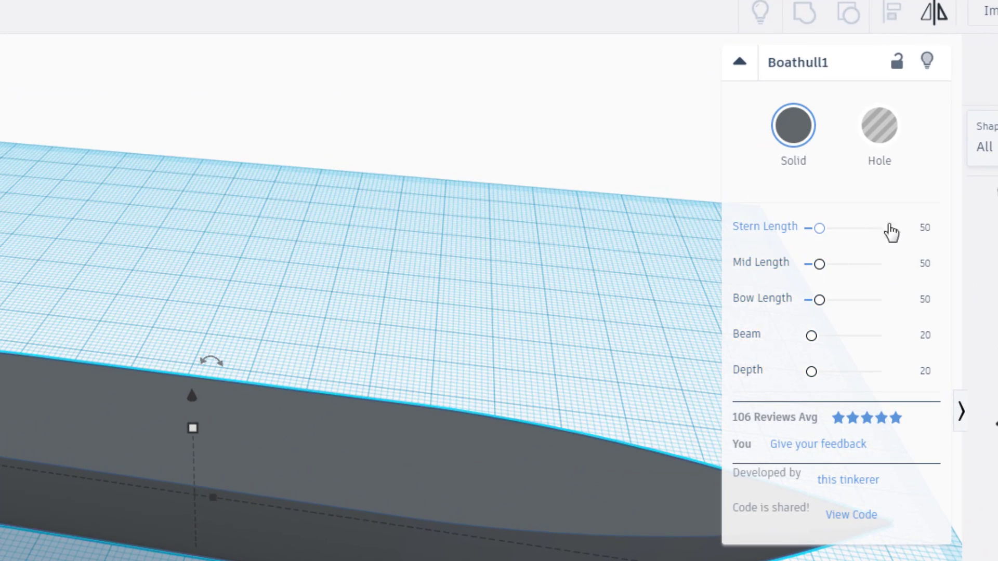
# - Give the Boathull1 stern length 40, mid length 30 and beam 30
pyautogui.click(929, 229)
pyautogui.write('10')
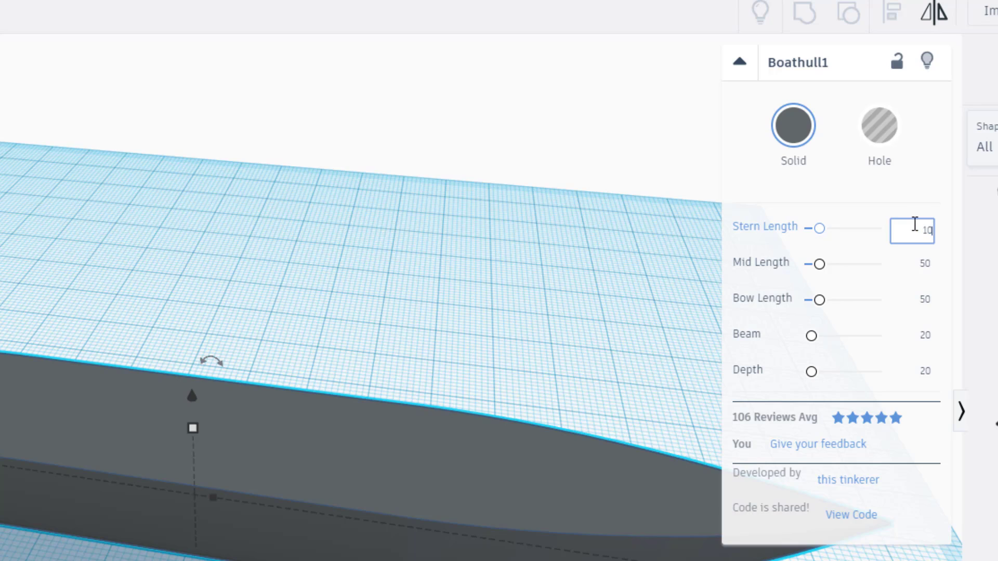
pyautogui.press('Return')
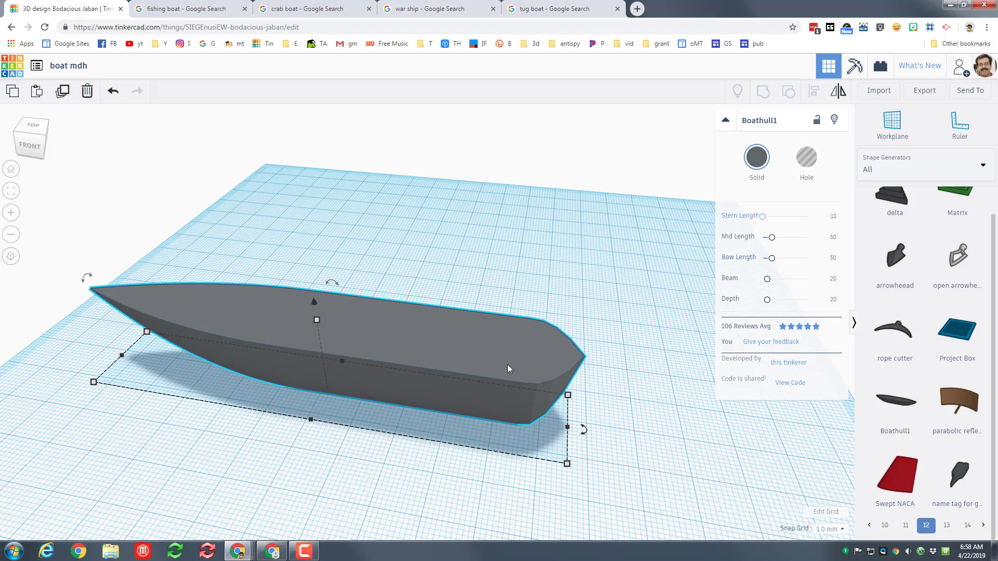
pyautogui.click(11, 169)
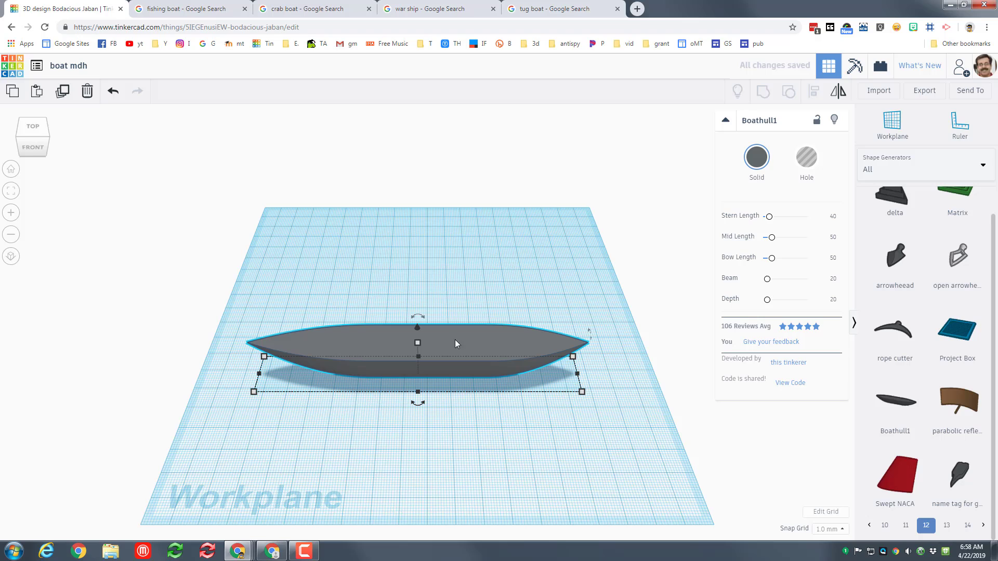
pyautogui.click(833, 238)
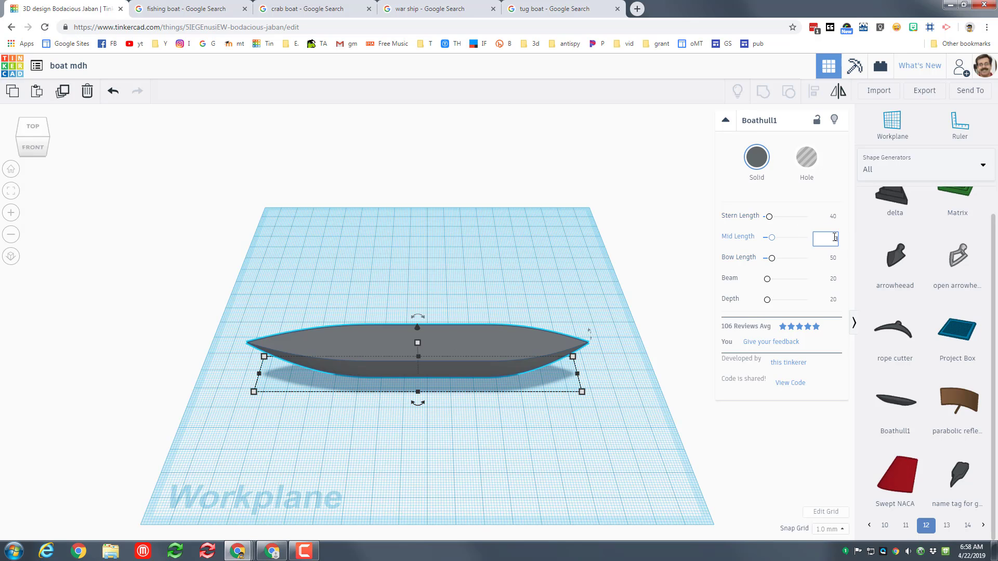
pyautogui.write('30')
pyautogui.press('Return')
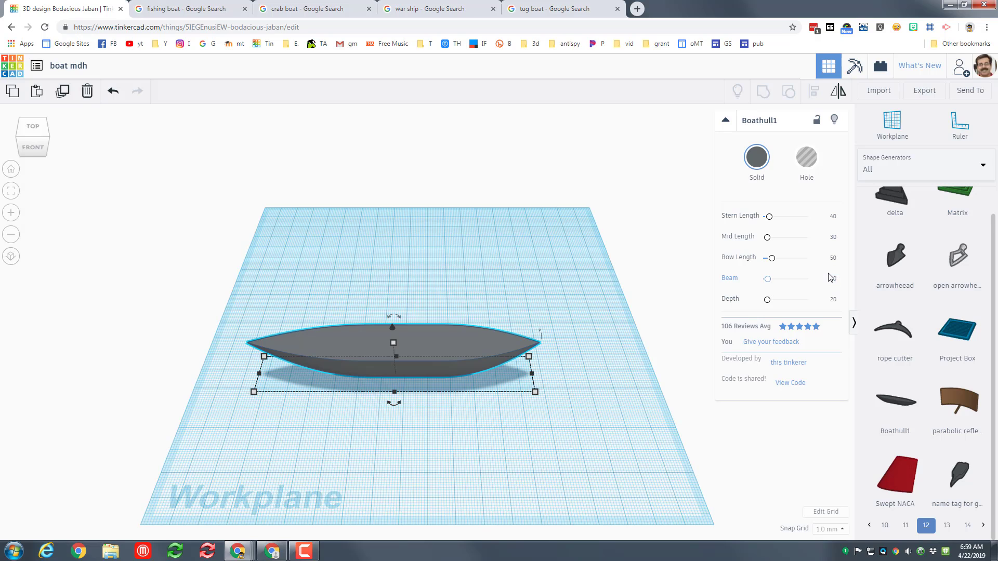
pyautogui.press('Return')
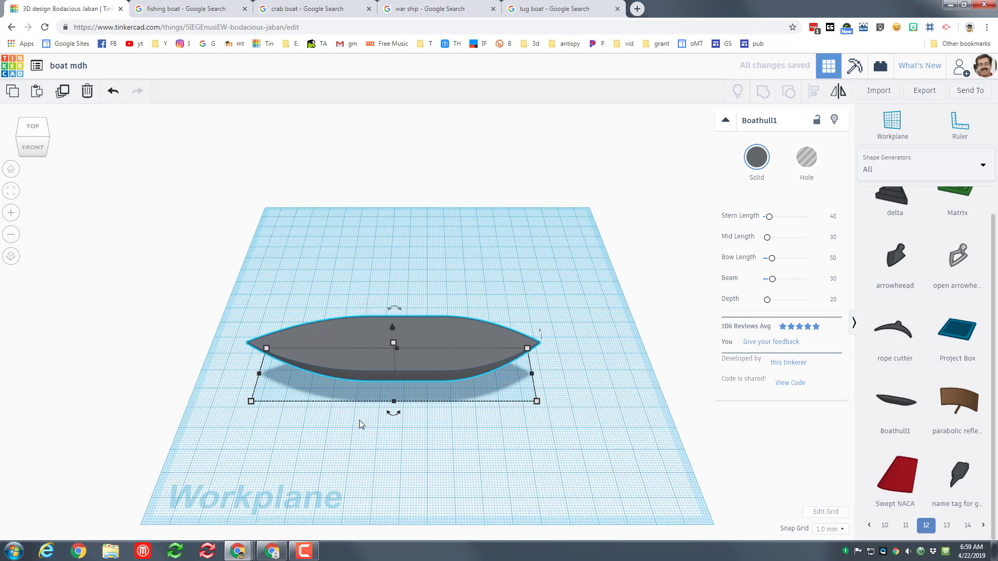
pyautogui.moveTo(360, 420); pyautogui.dragTo(351, 388, button='right')
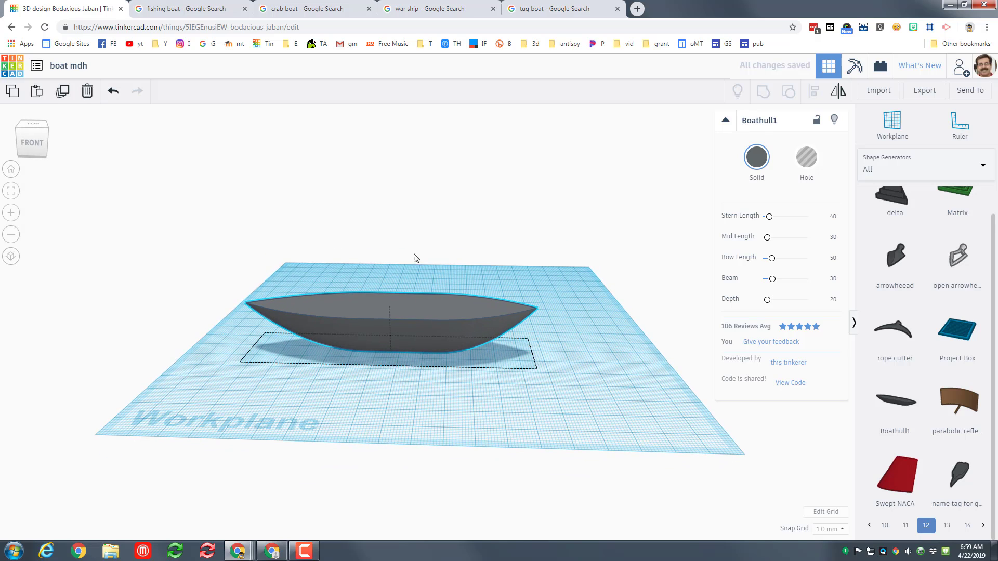
pyautogui.moveTo(416, 258); pyautogui.dragTo(411, 255, button='right')
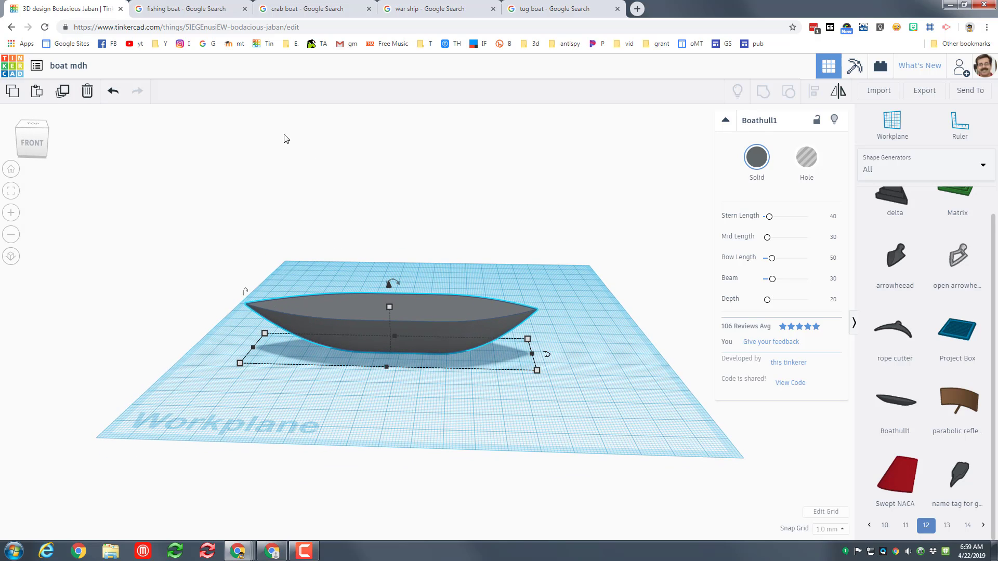
pyautogui.click(192, 9)
pyautogui.click(327, 12)
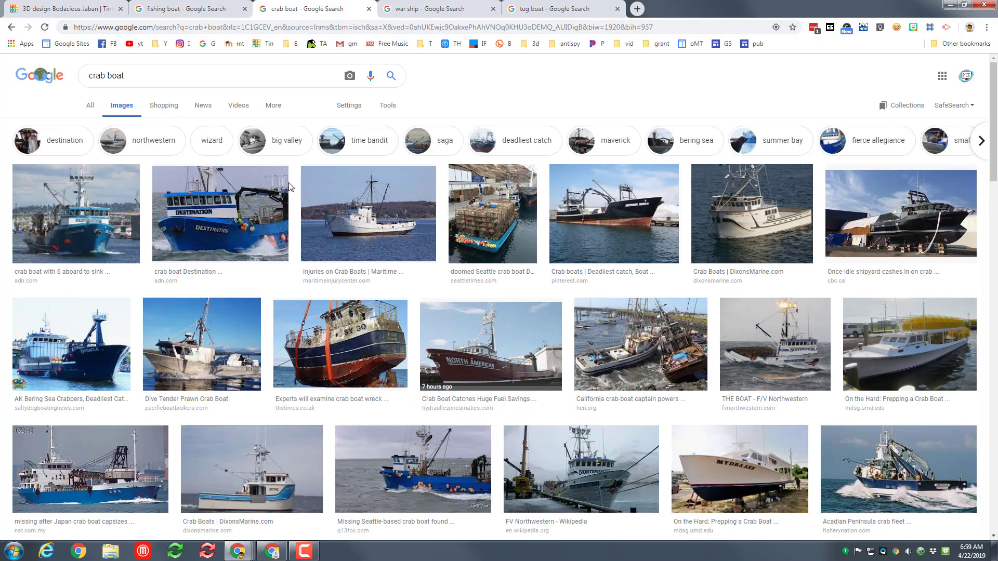
pyautogui.click(423, 13)
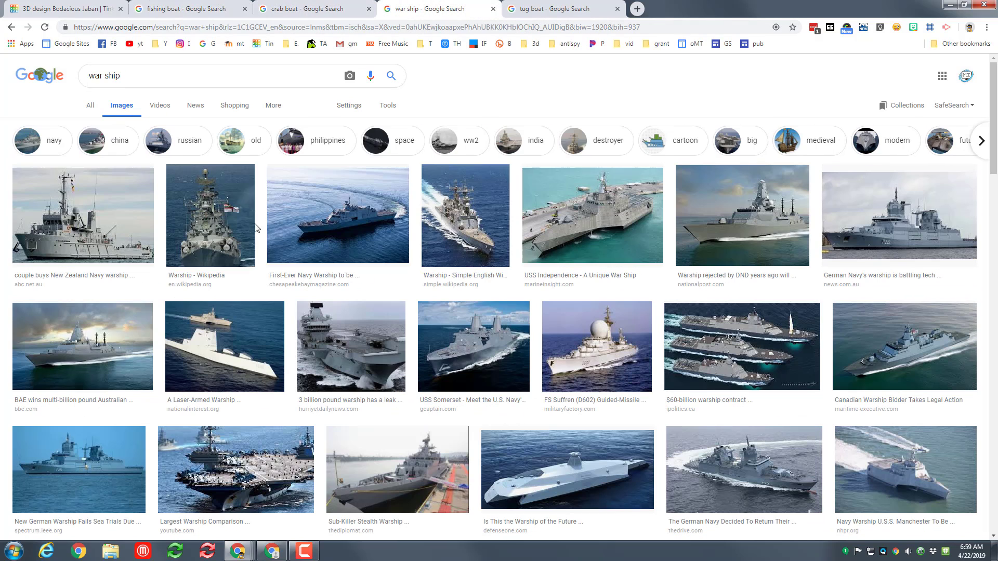
pyautogui.click(562, 14)
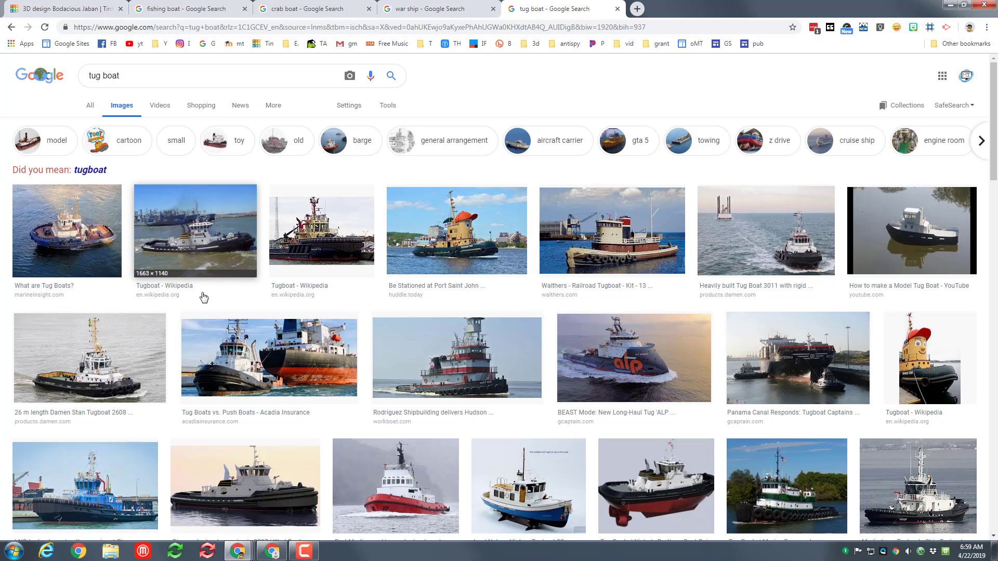
pyautogui.click(92, 8)
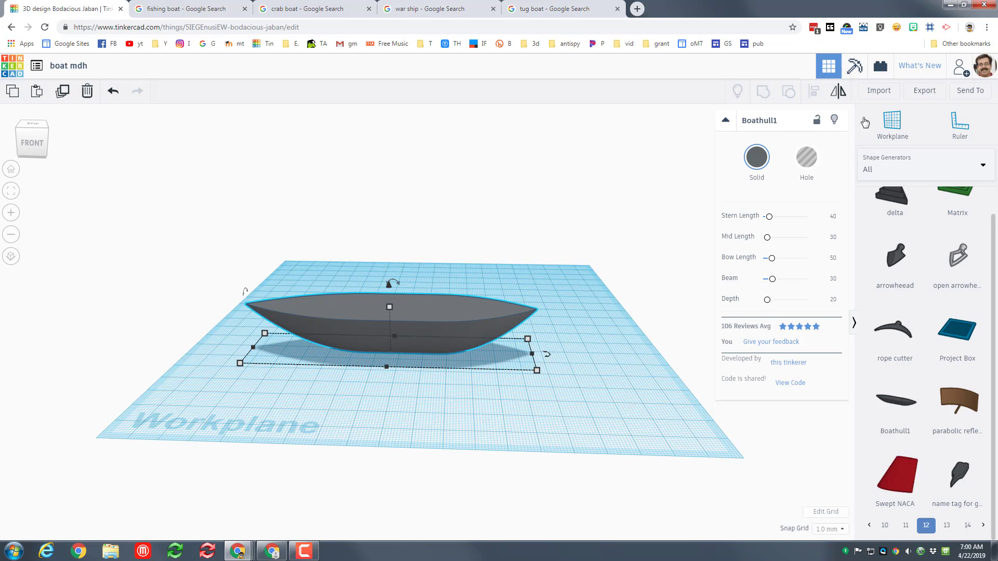
# - Place a new workplane on the top of the boat hull
pyautogui.click(892, 124)
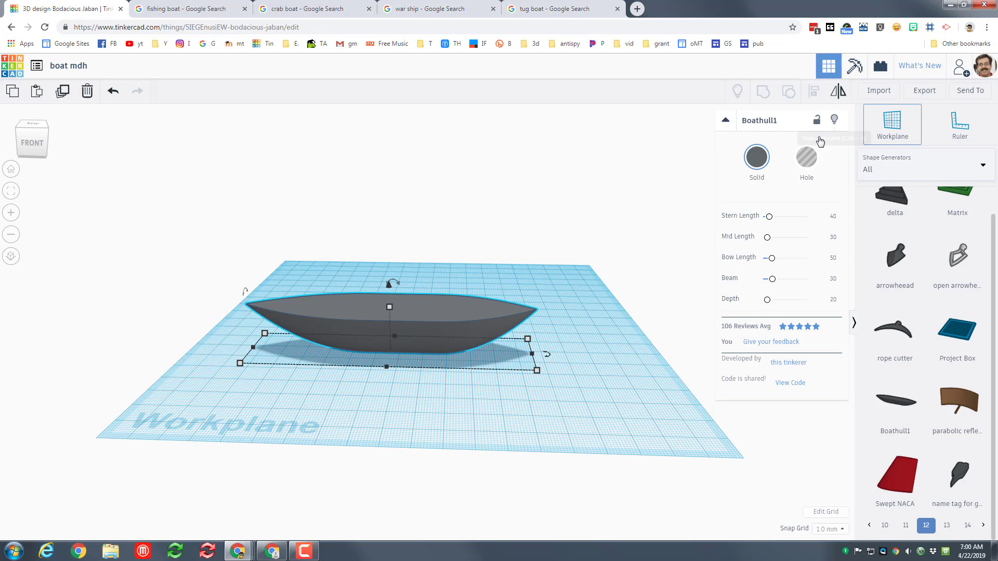
pyautogui.click(421, 311)
pyautogui.click(889, 129)
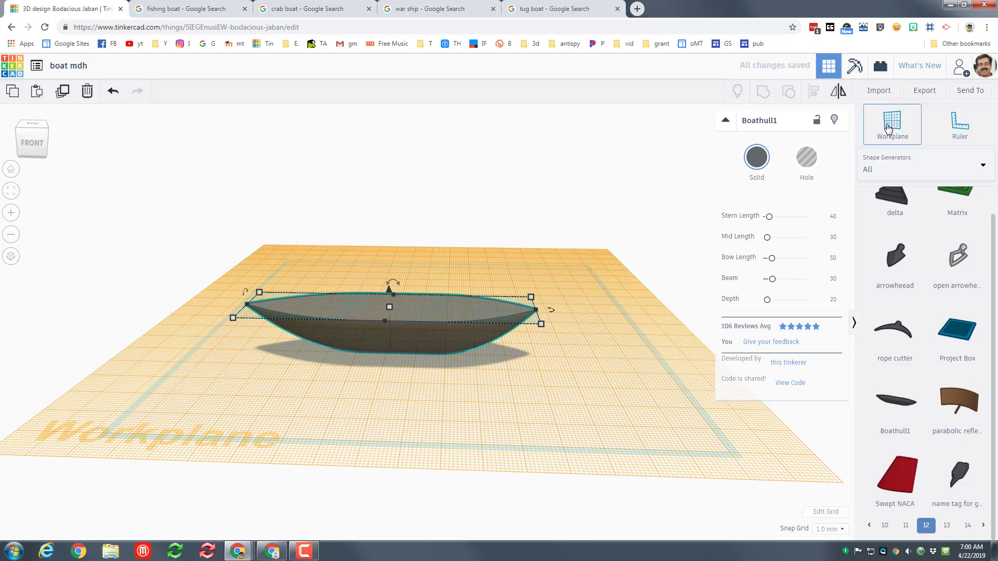
# - Add a red 20 × 20 × 20 box from Basic Shapes onto the hull
pyautogui.click(874, 169)
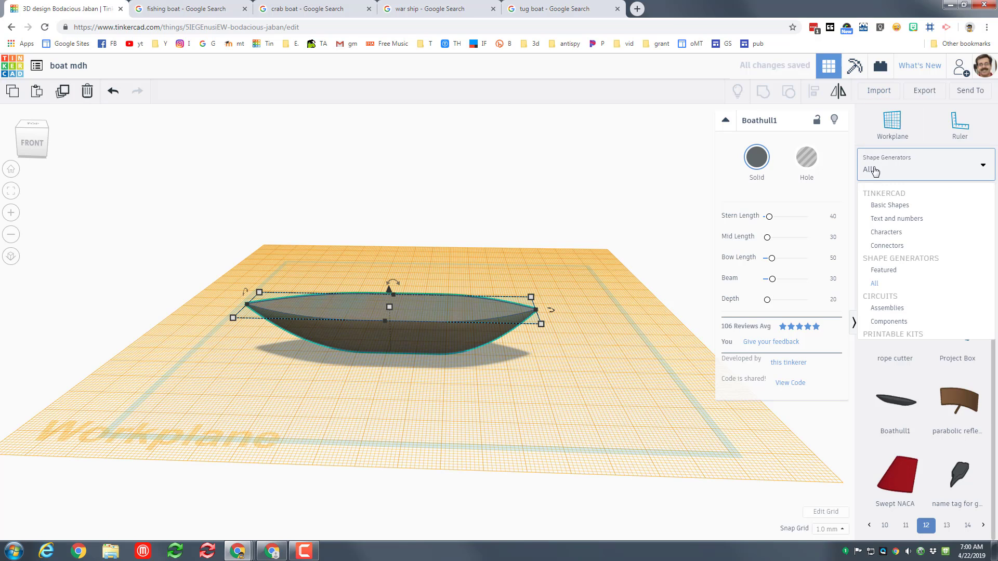
pyautogui.click(889, 206)
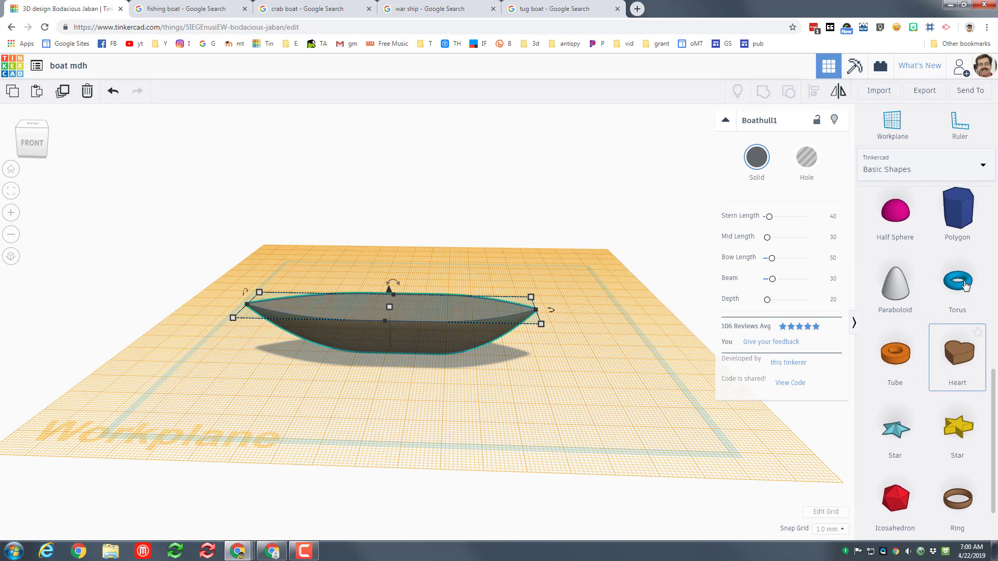
pyautogui.scroll(8, 966, 285)
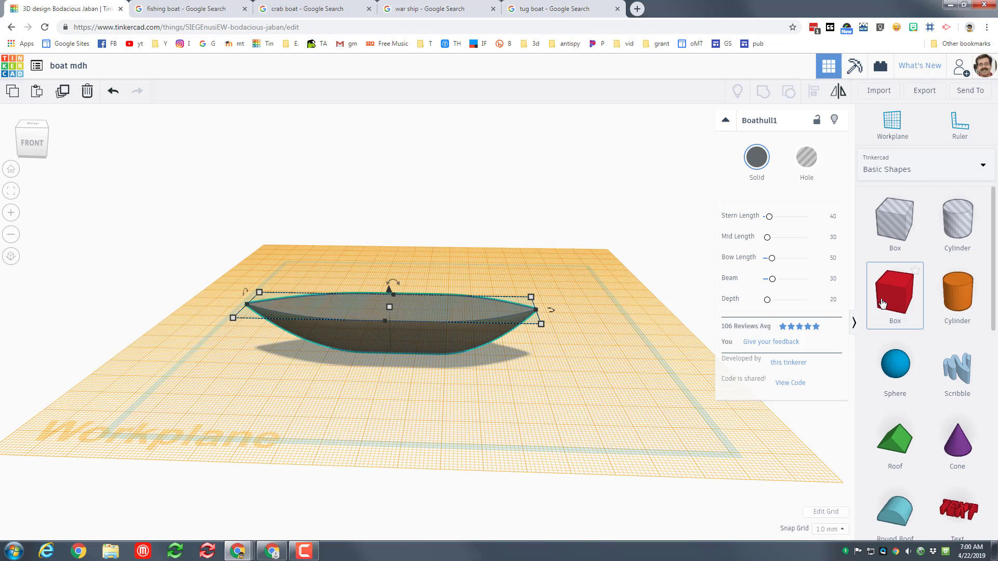
pyautogui.moveTo(882, 303); pyautogui.dragTo(414, 314)
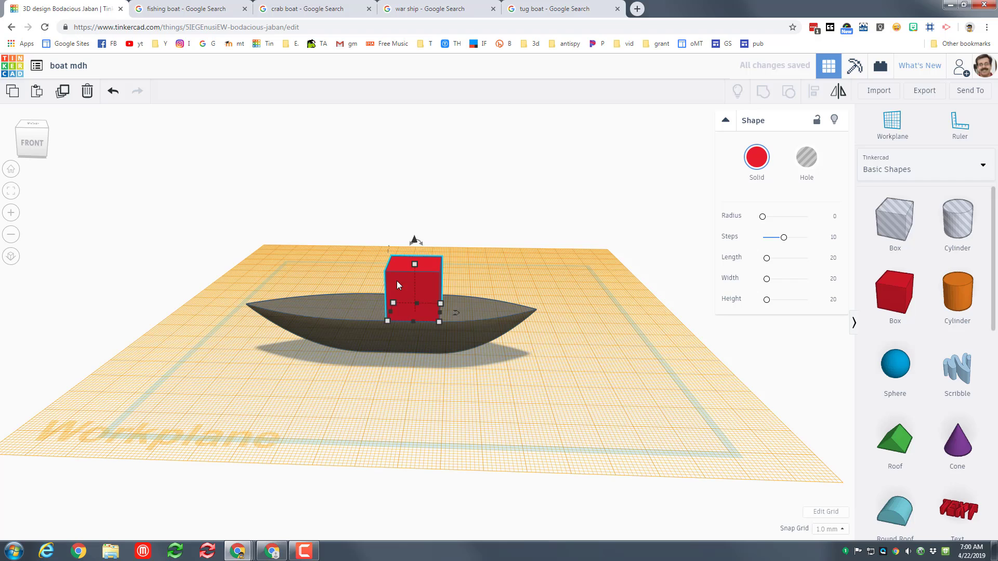
# - Duplicate the red box as a raised hole copy with 16 mm height
pyautogui.moveTo(397, 281); pyautogui.dragTo(402, 291)
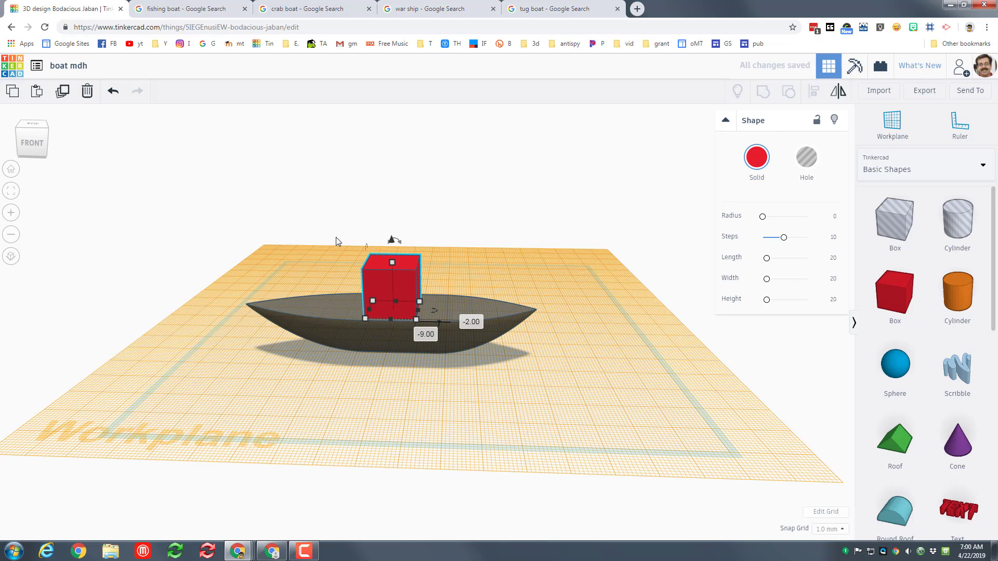
pyautogui.click(62, 91)
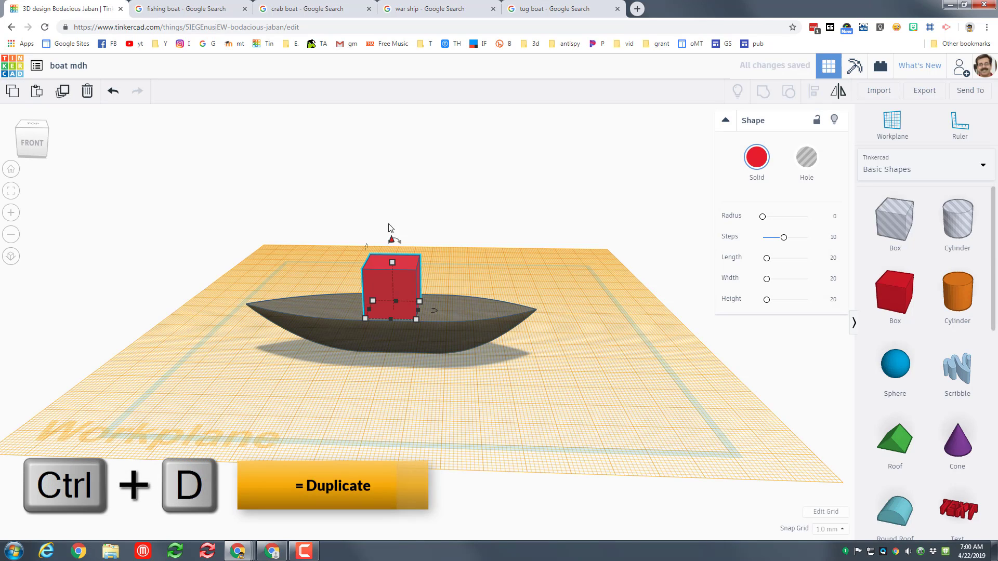
pyautogui.moveTo(391, 229); pyautogui.dragTo(391, 206)
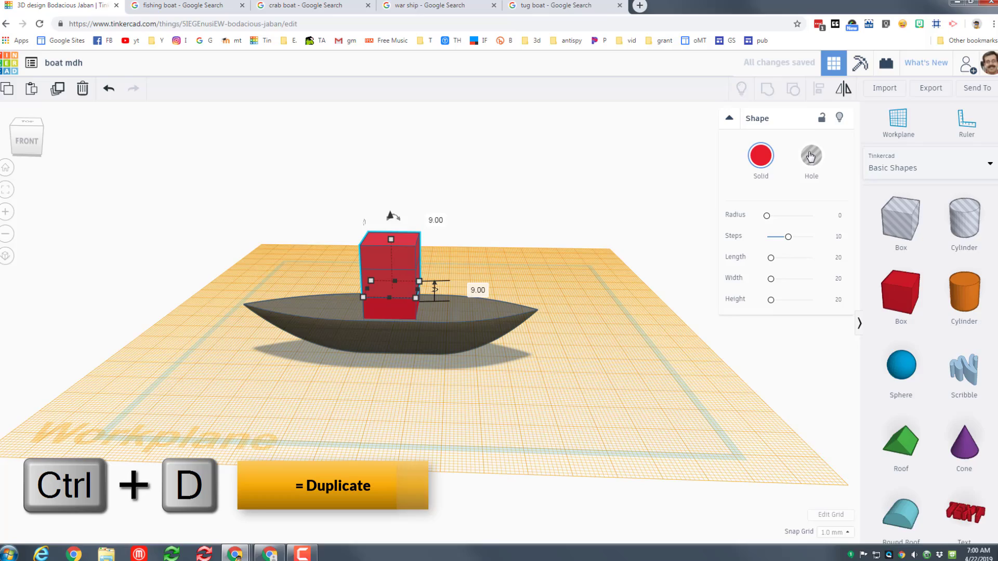
pyautogui.click(811, 156)
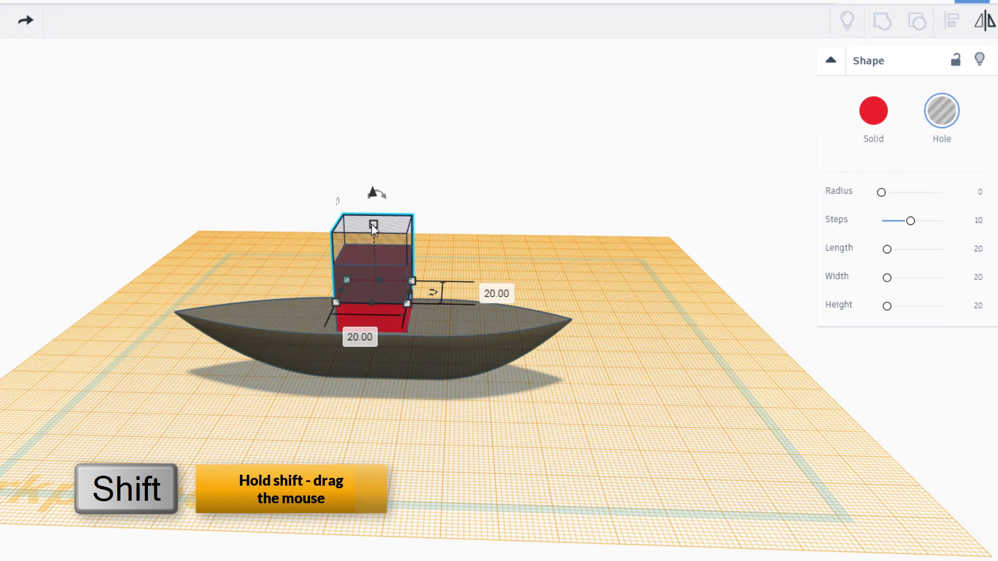
pyautogui.keyDown('shift'); pyautogui.moveTo(373, 226); pyautogui.dragTo(392, 242); pyautogui.keyUp('shift')
pyautogui.click(459, 267)
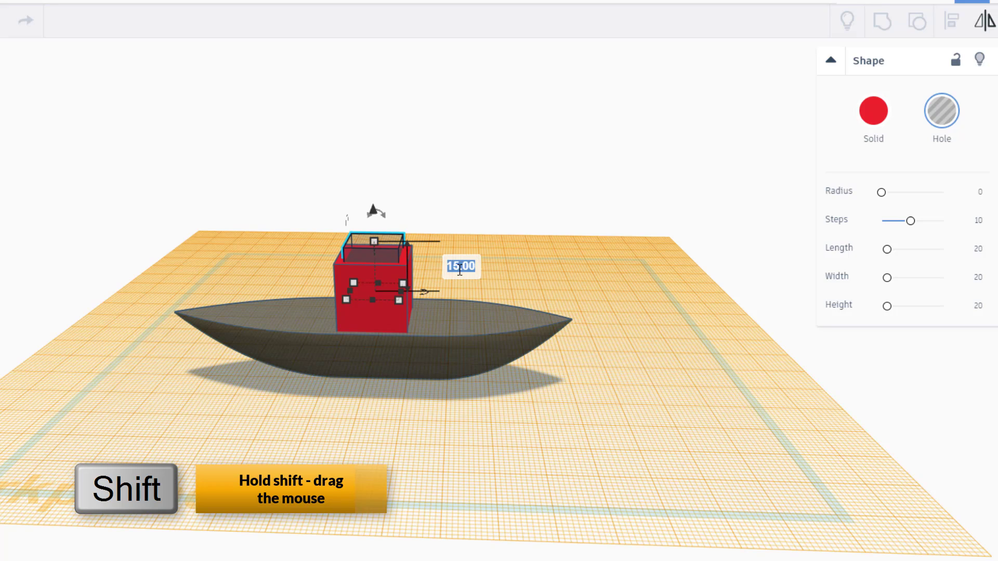
pyautogui.write('16')
pyautogui.press('Return')
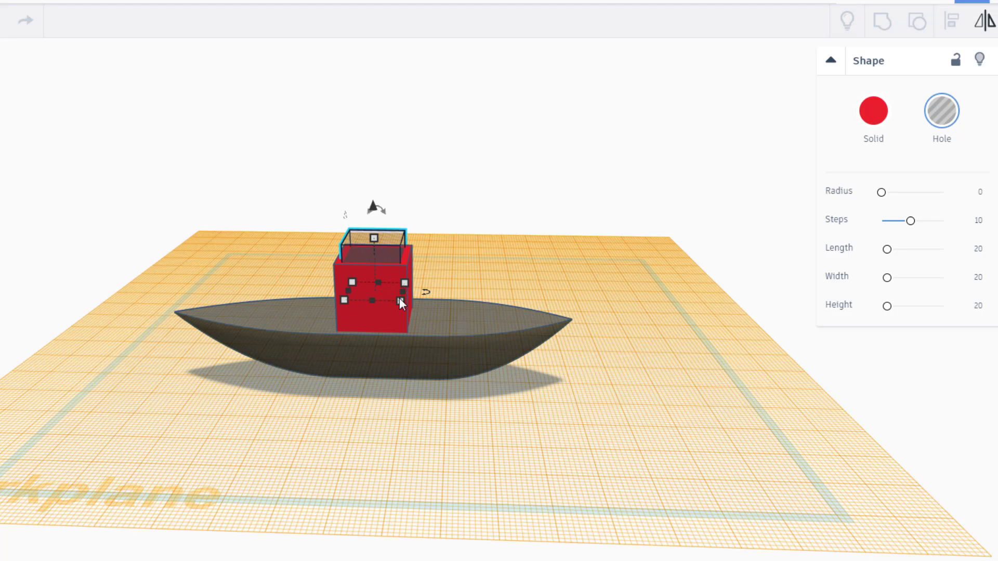
# - Group the cabin box and the hole to hollow out the cabin
pyautogui.moveTo(400, 301)
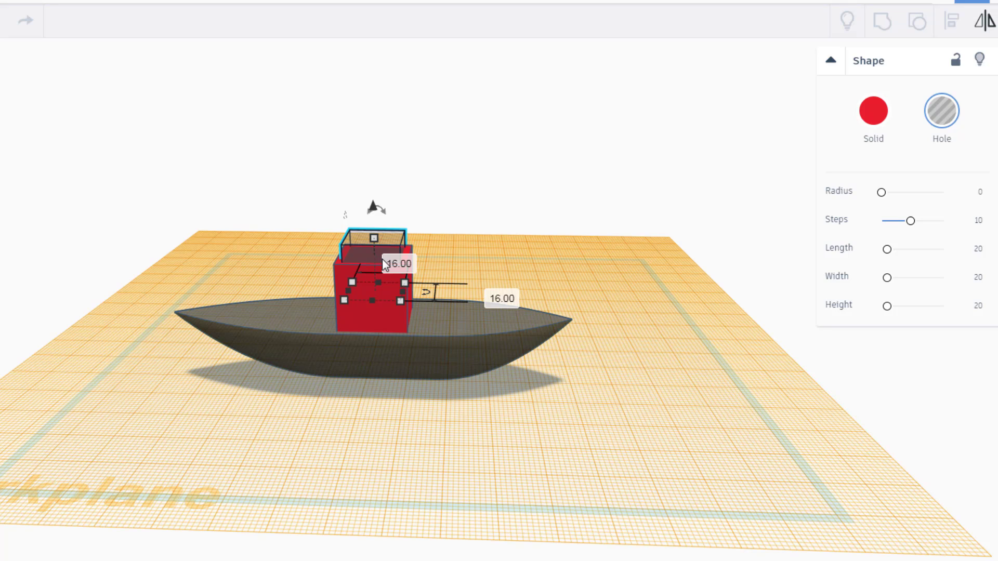
pyautogui.moveTo(437, 219); pyautogui.dragTo(380, 277)
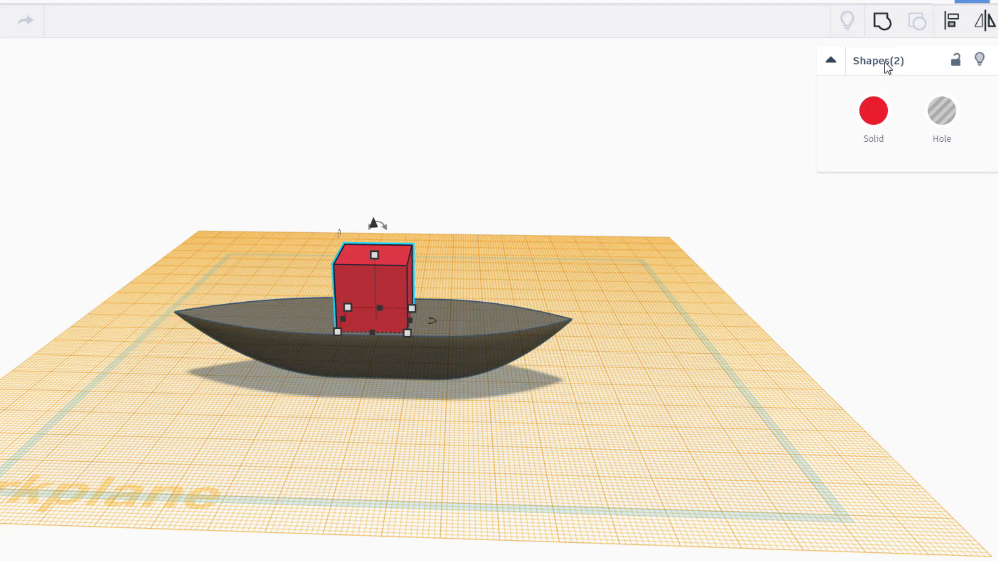
pyautogui.click(601, 187)
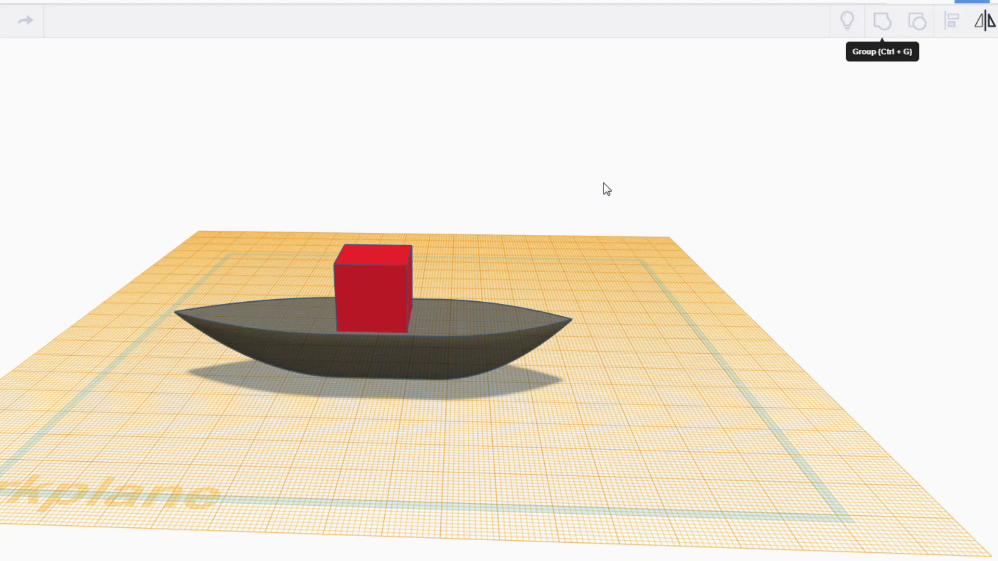
pyautogui.click(379, 299)
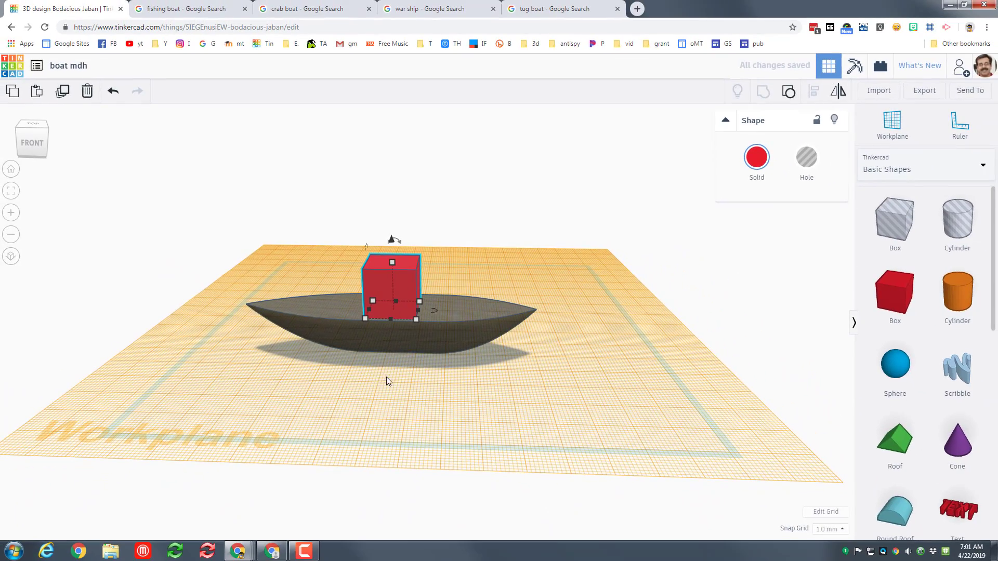
# - Add a hole box narrowed to 11 mm, lowered, and raised above the deck
pyautogui.moveTo(386, 381); pyautogui.dragTo(736, 260, button='right')
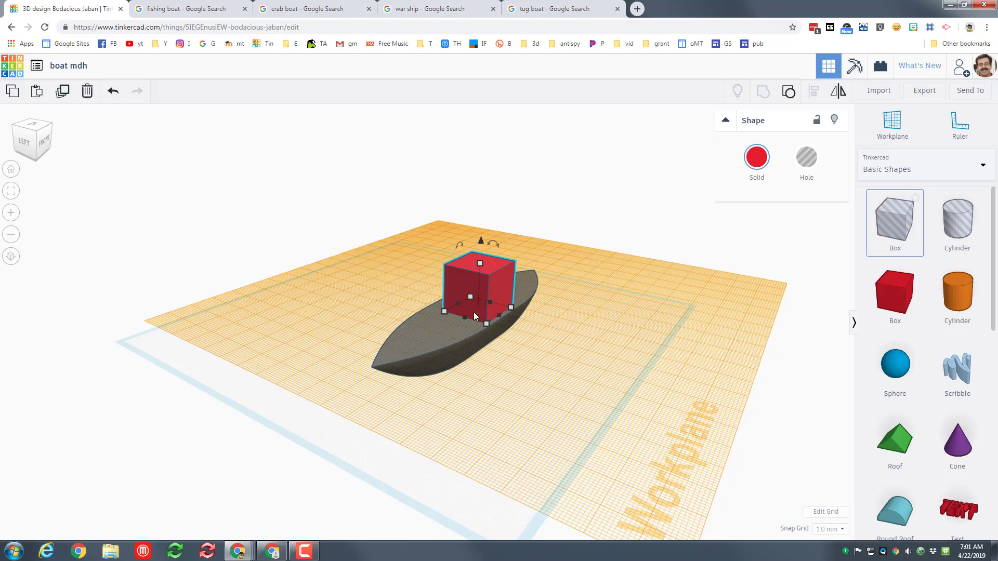
pyautogui.click(479, 337)
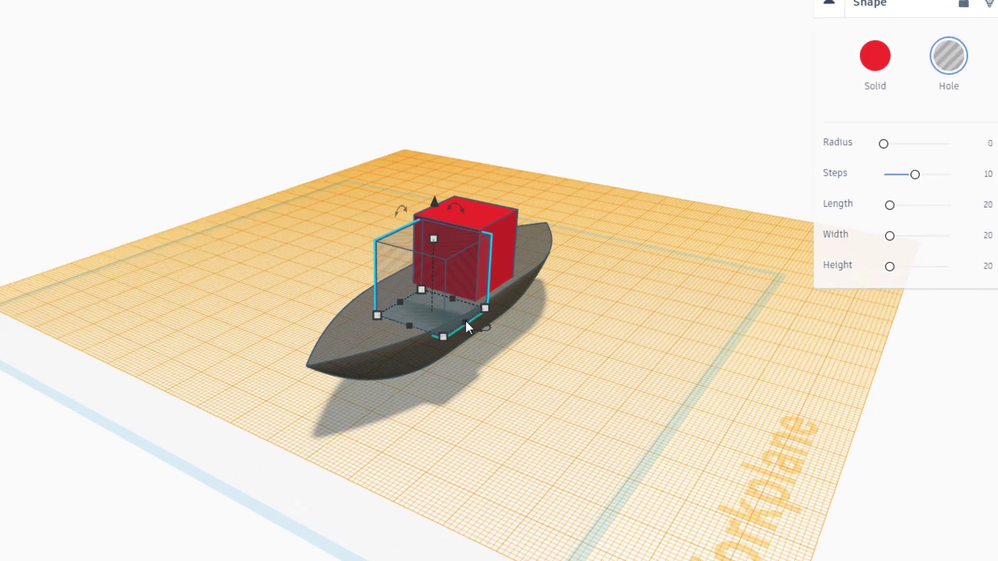
pyautogui.moveTo(466, 323); pyautogui.dragTo(433, 313)
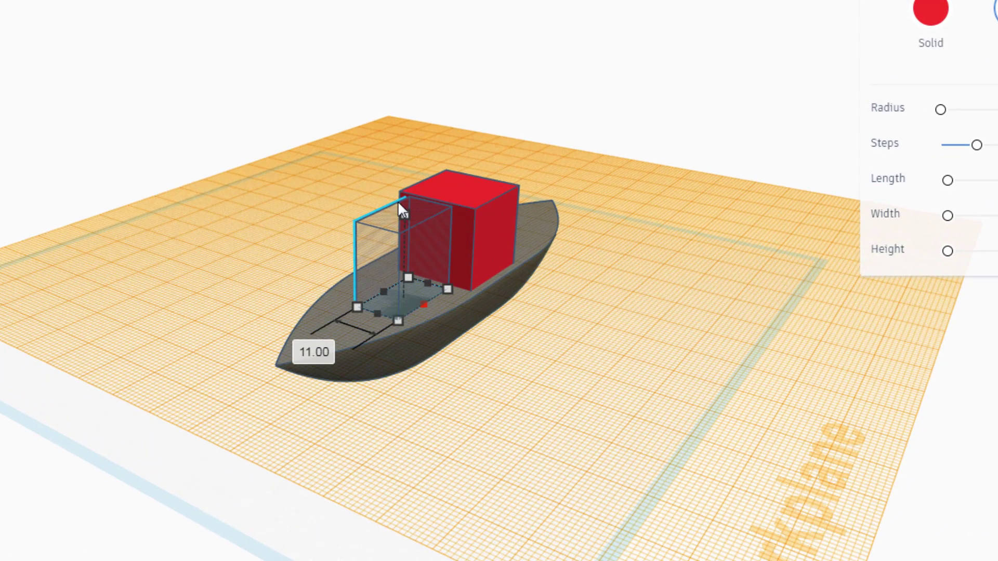
pyautogui.moveTo(401, 213); pyautogui.dragTo(405, 268)
pyautogui.press('Up')
pyautogui.press('Up')
pyautogui.press('Up')
pyautogui.press('Up')
pyautogui.press('Up')
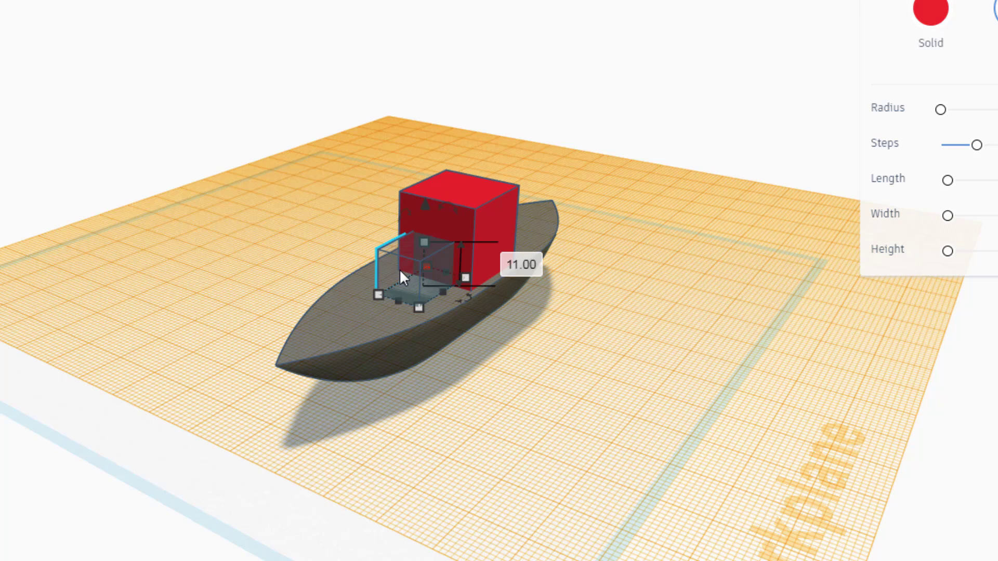
pyautogui.hotkey('ctrl', 'Up')
pyautogui.hotkey('ctrl', 'Up')
pyautogui.hotkey('ctrl', 'Up')
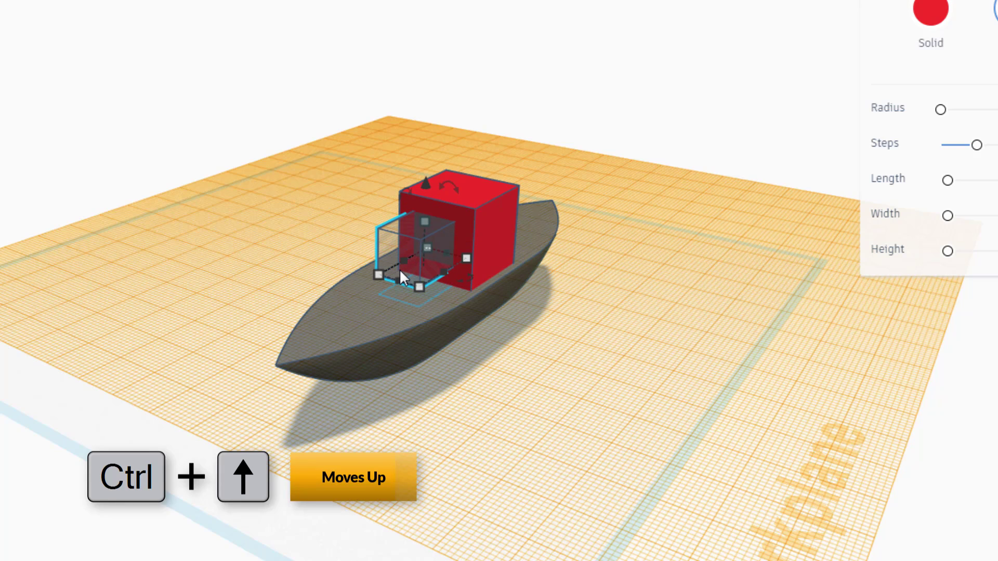
pyautogui.hotkey('ctrl', 'Up')
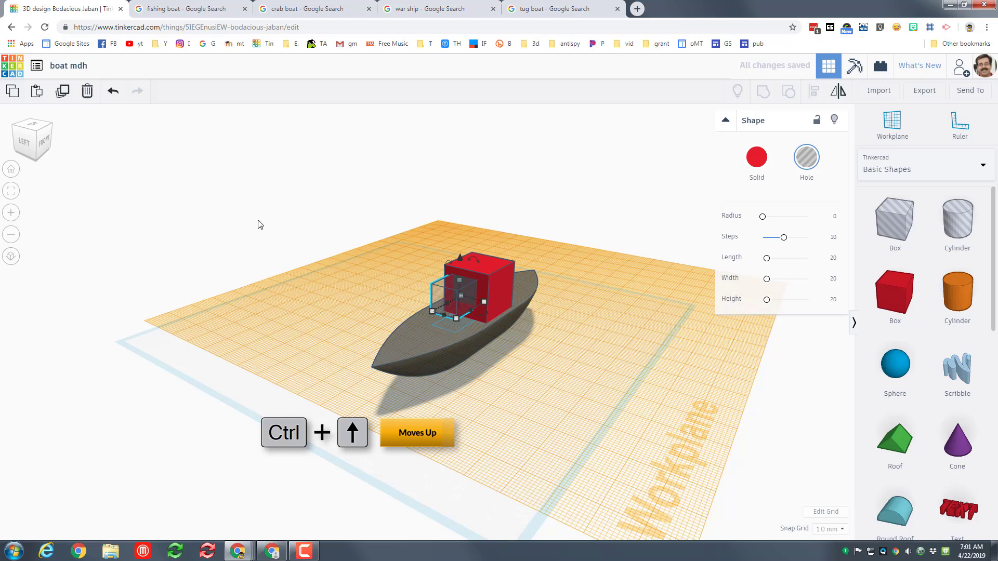
pyautogui.click(11, 191)
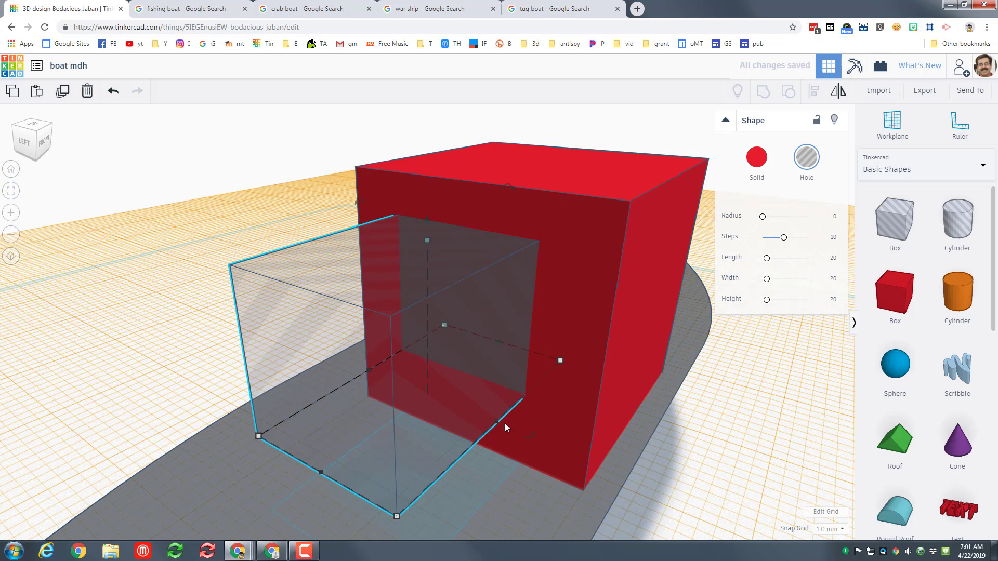
# - Widen the hole box across the cabin front and select it with the cabin
pyautogui.moveTo(495, 420); pyautogui.dragTo(524, 436)
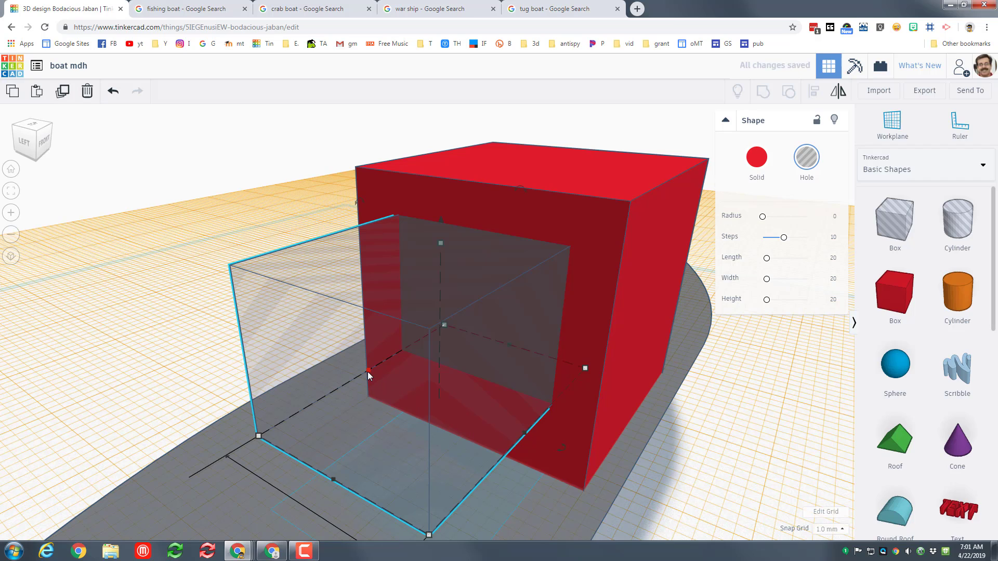
pyautogui.moveTo(368, 372); pyautogui.dragTo(358, 368)
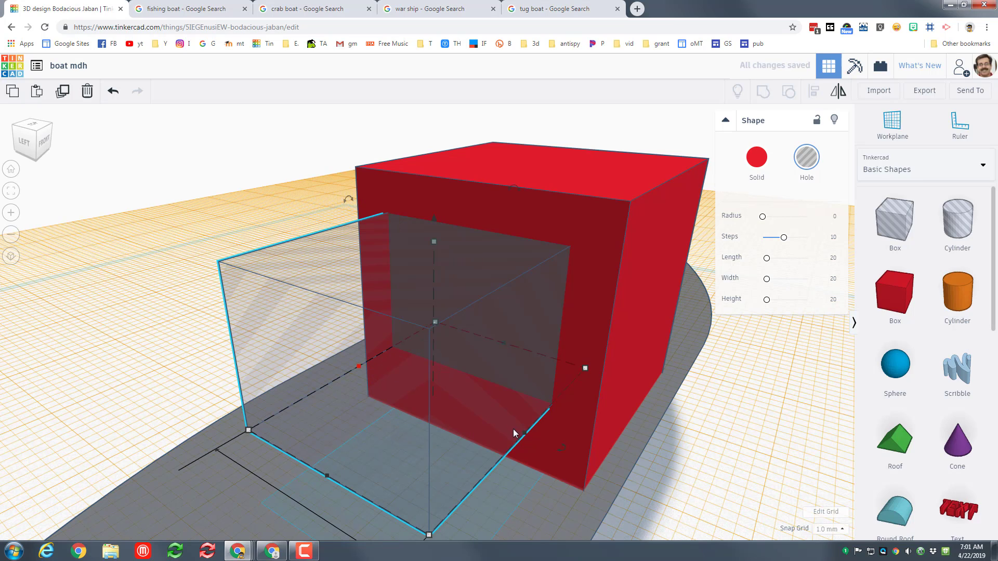
pyautogui.moveTo(524, 434); pyautogui.dragTo(537, 444)
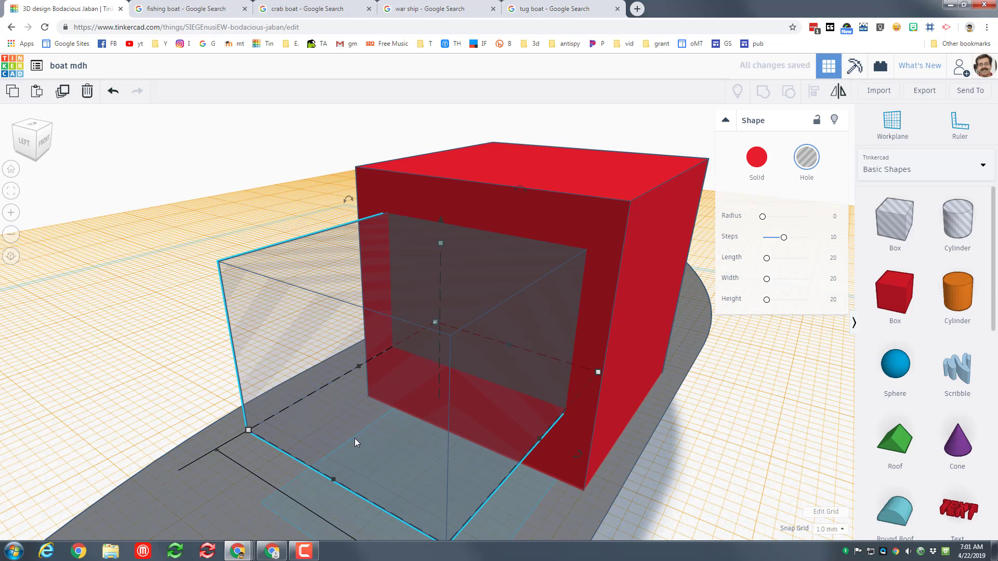
pyautogui.moveTo(354, 438); pyautogui.dragTo(362, 416)
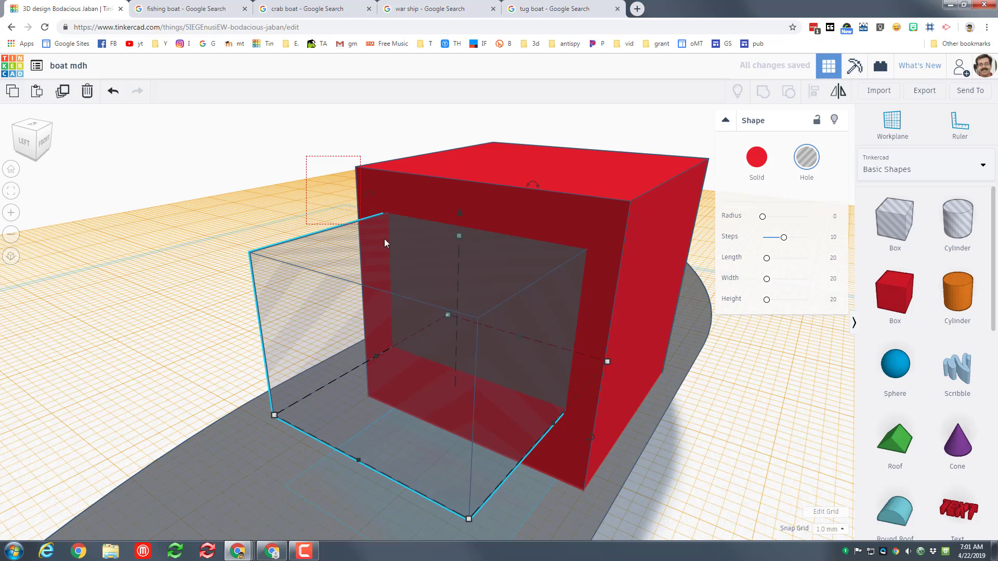
pyautogui.moveTo(385, 243); pyautogui.dragTo(379, 190)
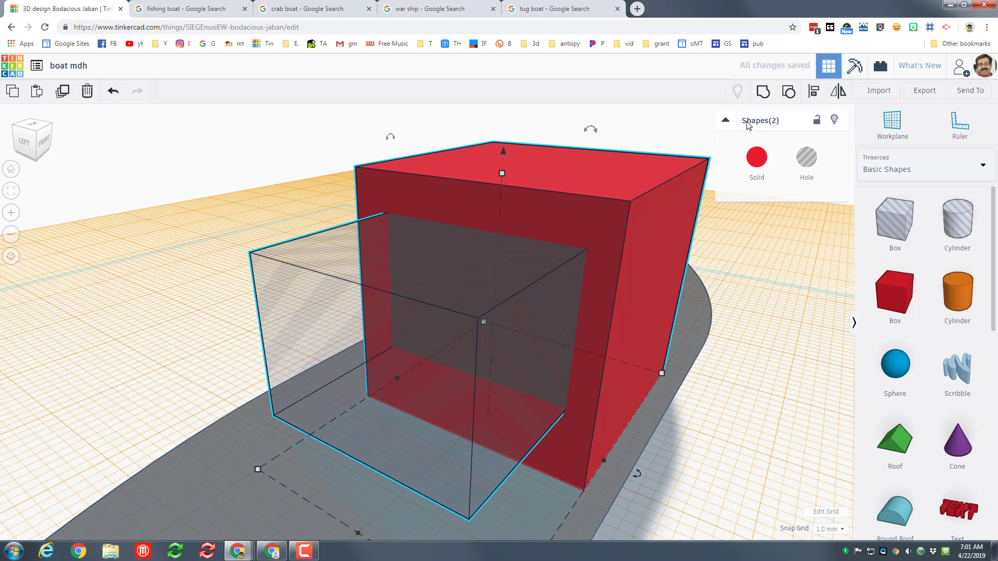
# - Group the hole with the cabin to cut the front opening
pyautogui.click(763, 92)
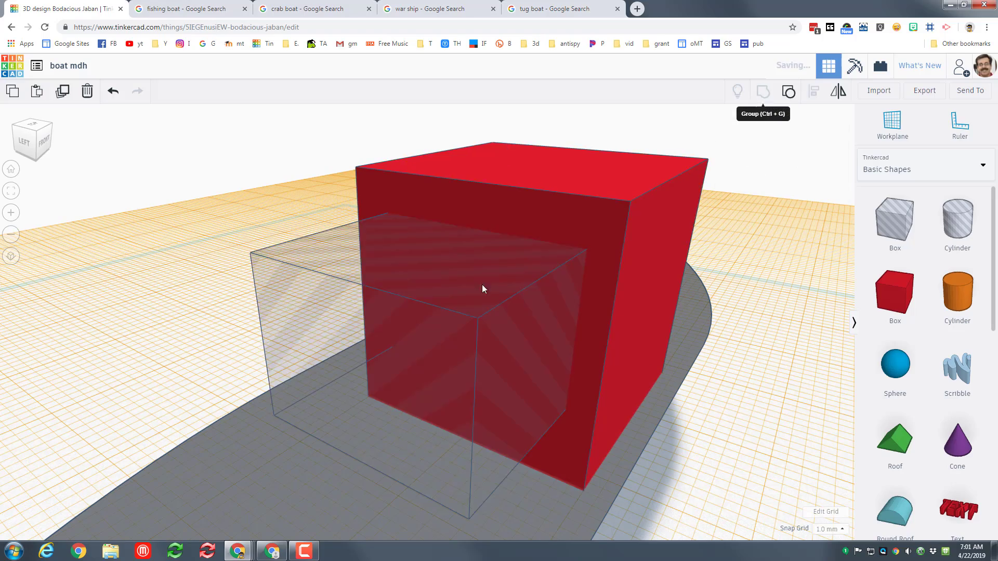
pyautogui.moveTo(538, 278); pyautogui.dragTo(191, 282, button='right')
pyautogui.scroll(3, 655, 375)
pyautogui.moveTo(655, 375); pyautogui.dragTo(483, 373, button='right')
pyautogui.scroll(-2, 482, 363)
pyautogui.scroll(-4, 482, 362)
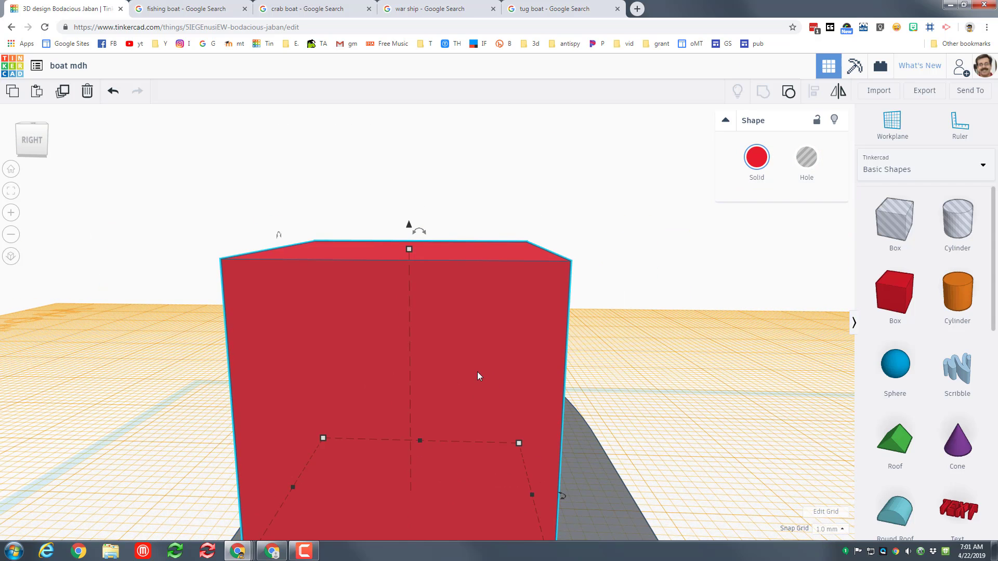
pyautogui.scroll(-2, 563, 365)
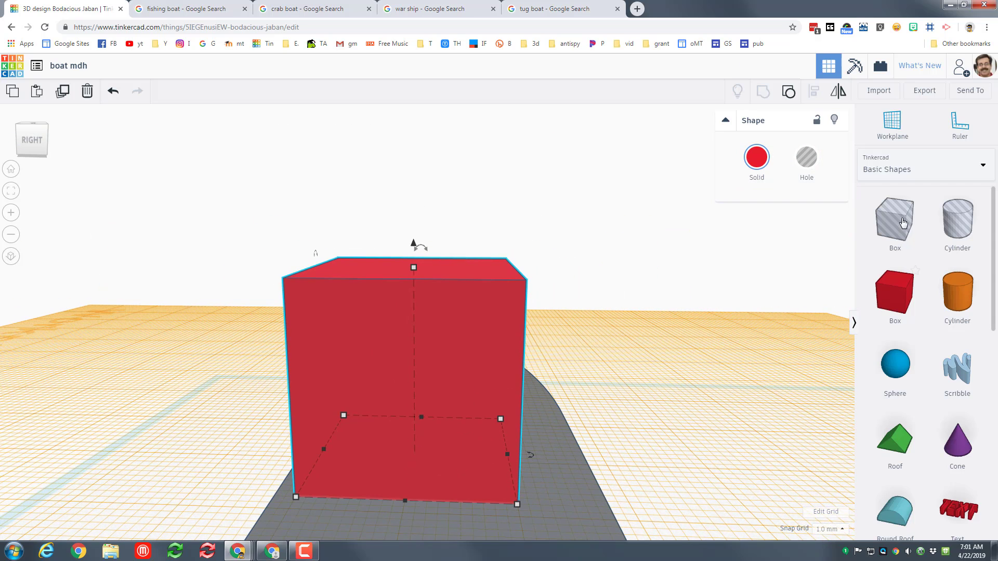
# - Add a narrow door hole box lowered to 12 mm tall
pyautogui.moveTo(895, 219); pyautogui.dragTo(448, 496)
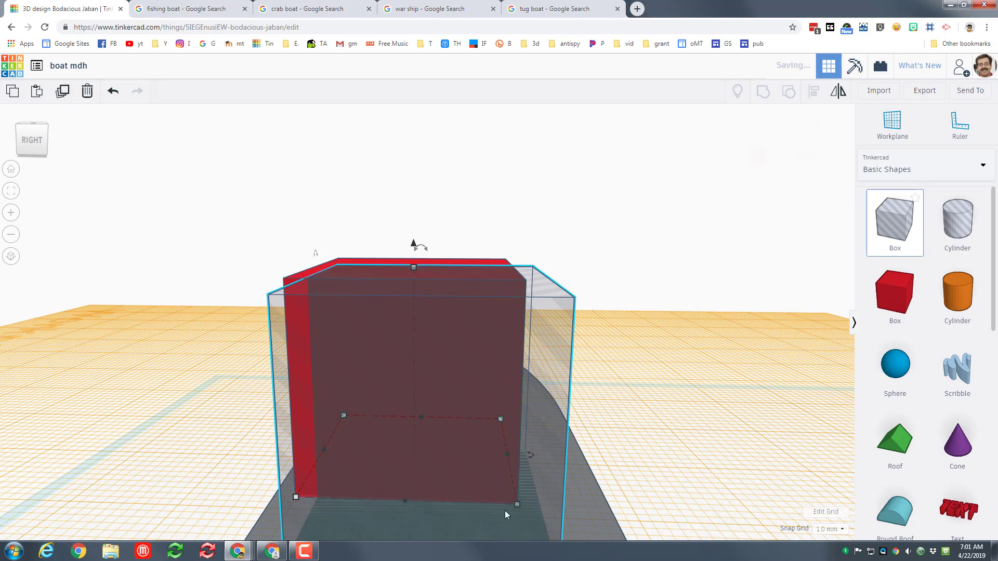
pyautogui.moveTo(536, 498); pyautogui.dragTo(439, 499)
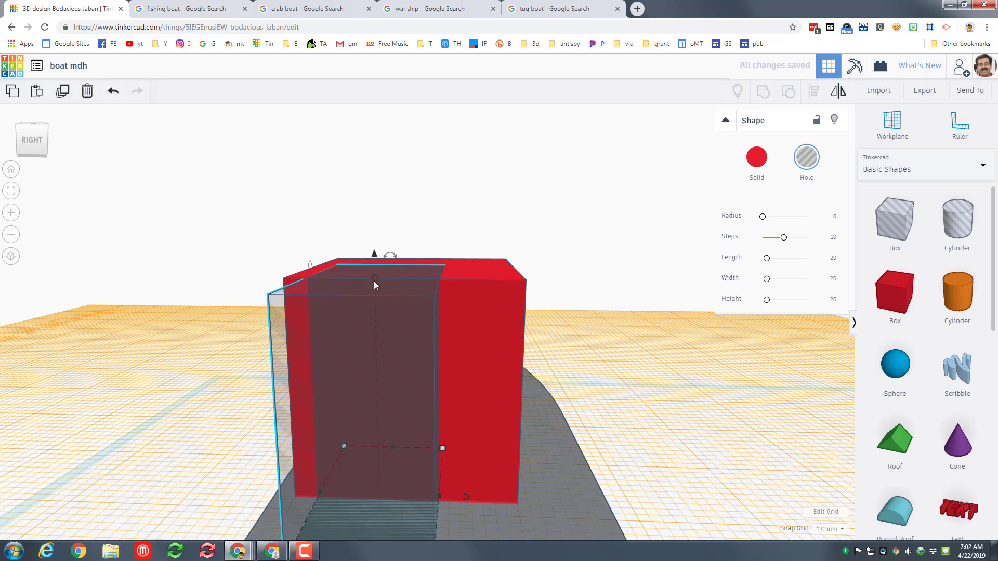
pyautogui.moveTo(373, 281); pyautogui.dragTo(313, 400)
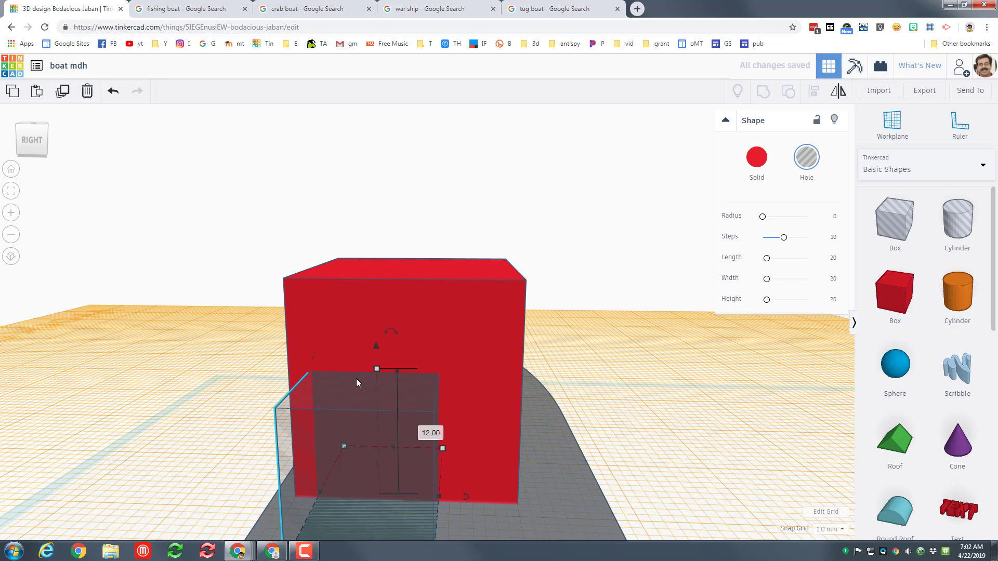
# - Place a Round Roof on a workplane set on the door hole's top
pyautogui.press('w')
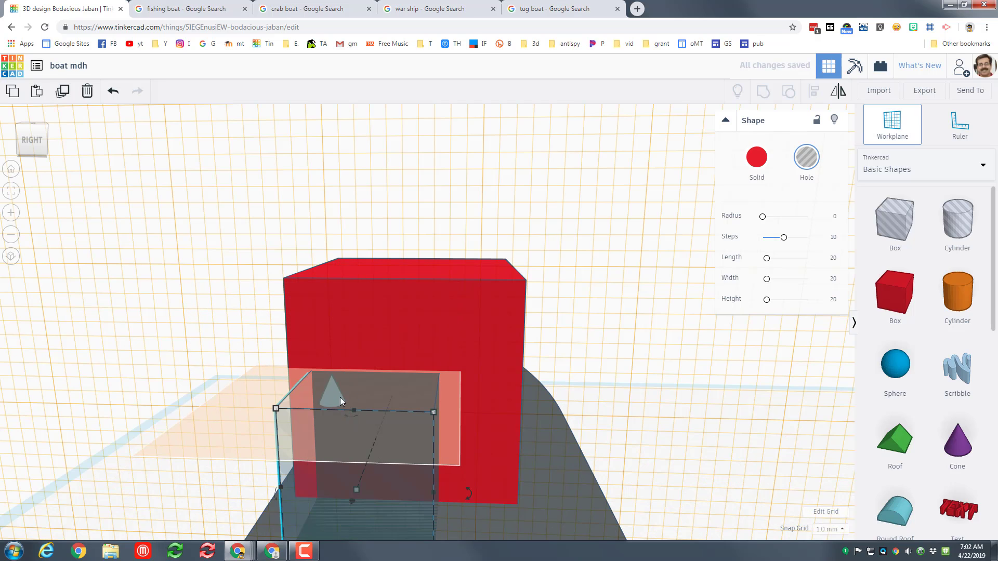
pyautogui.click(341, 397)
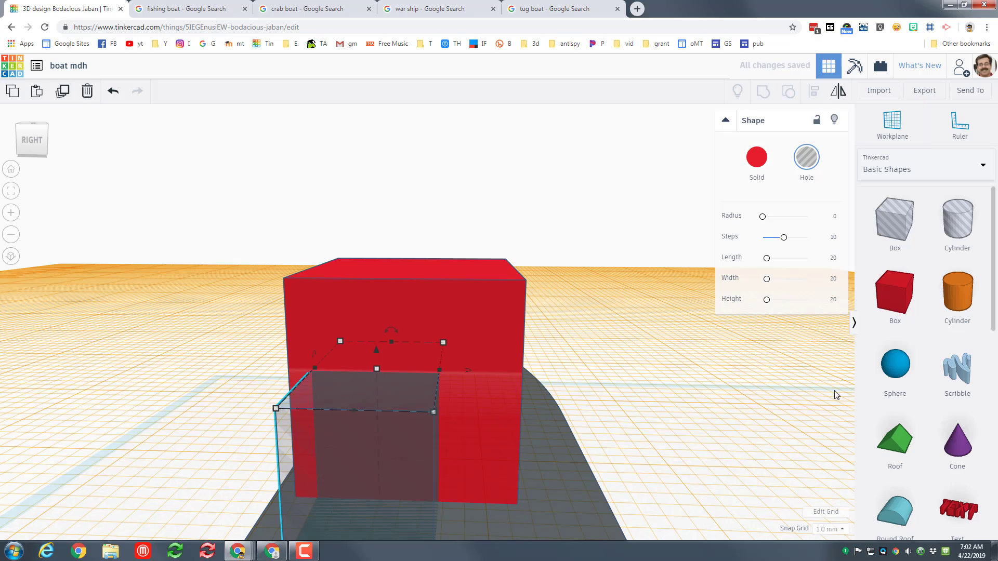
pyautogui.moveTo(895, 512); pyautogui.dragTo(371, 394)
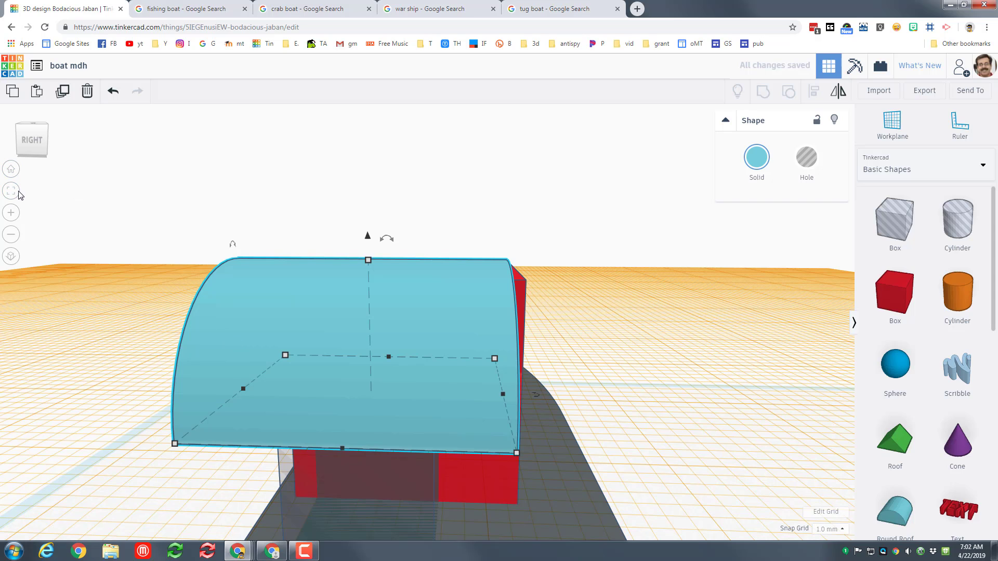
# - Rotate the Round Roof into an 11 mm wide, lowered arch hole in the cabin front
pyautogui.click(16, 192)
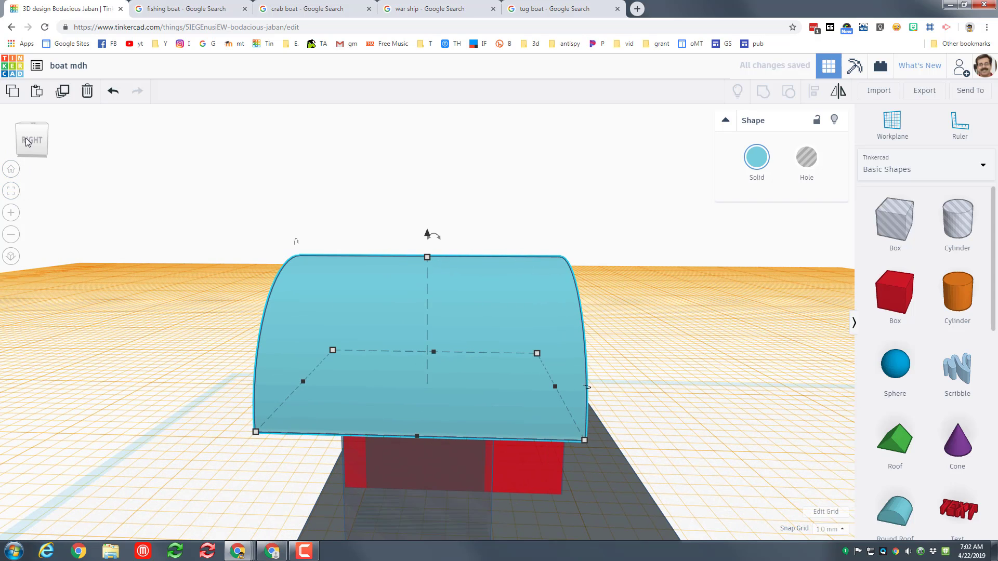
pyautogui.click(45, 131)
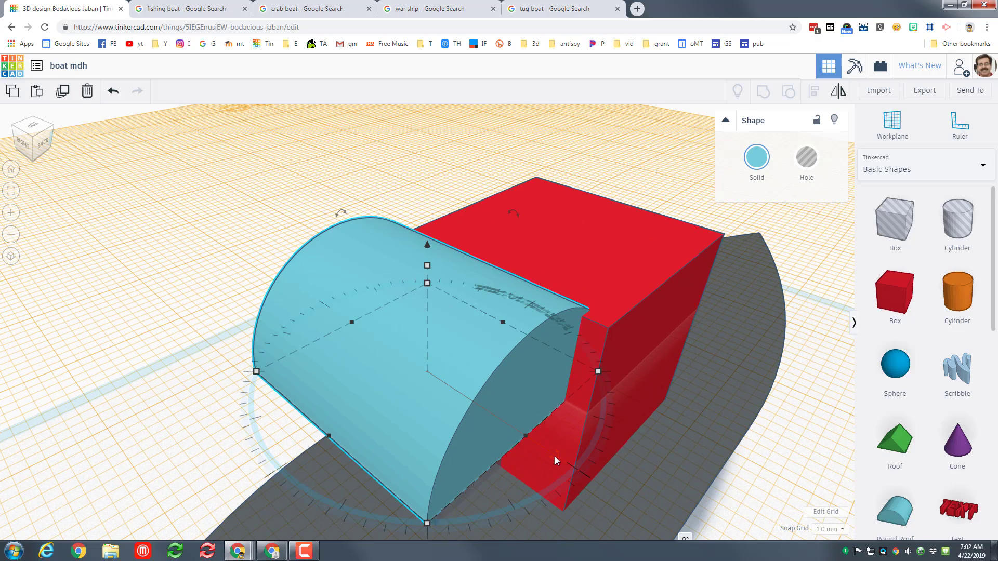
pyautogui.moveTo(554, 456); pyautogui.dragTo(310, 434)
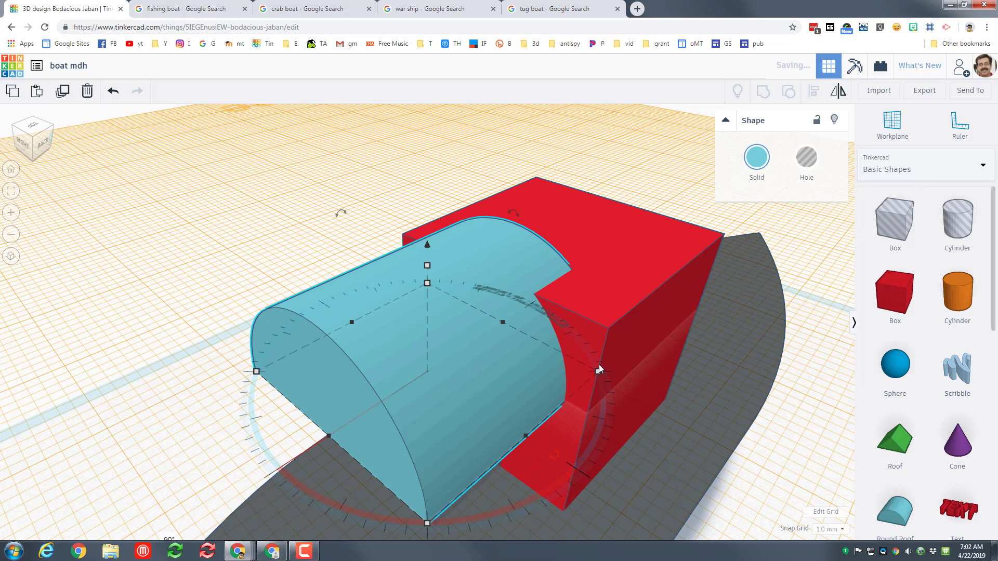
pyautogui.click(807, 165)
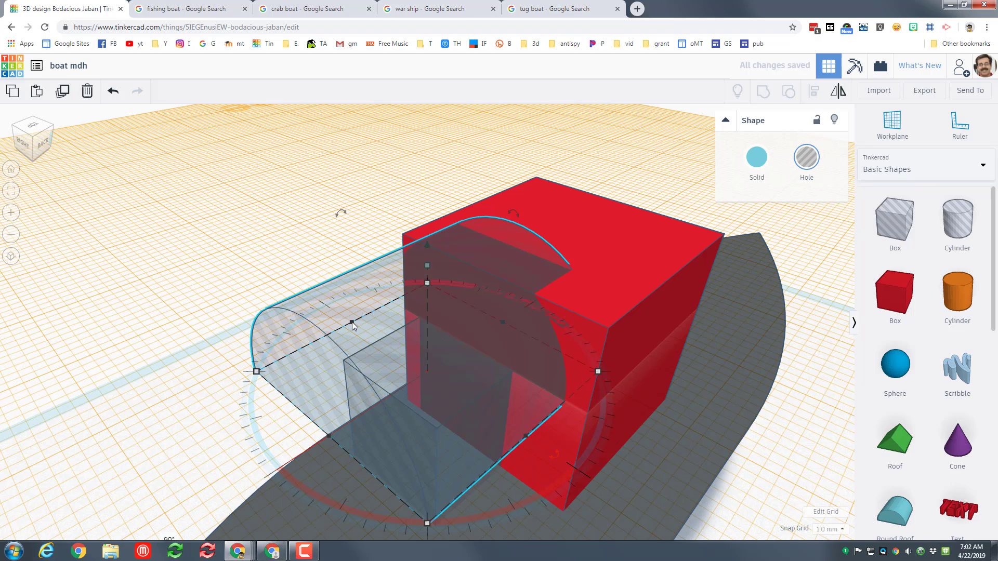
pyautogui.moveTo(352, 324); pyautogui.dragTo(381, 341)
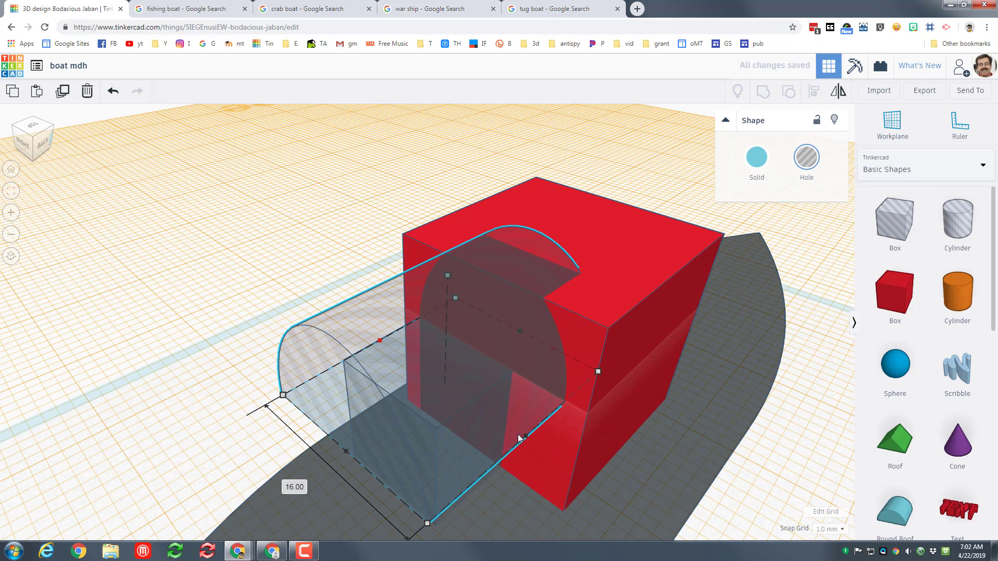
pyautogui.moveTo(519, 439); pyautogui.dragTo(474, 401)
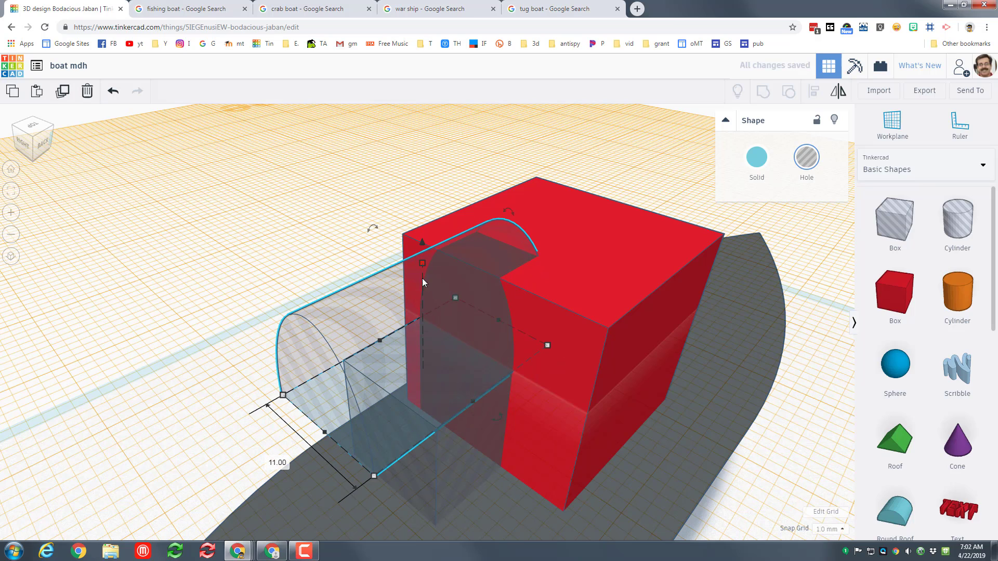
pyautogui.moveTo(422, 279); pyautogui.dragTo(422, 329)
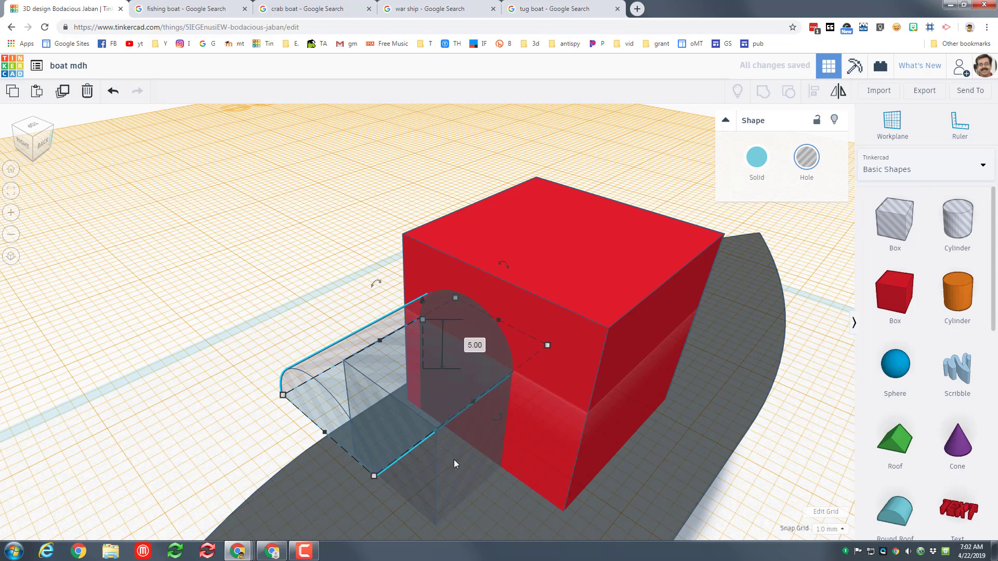
pyautogui.moveTo(502, 474); pyautogui.dragTo(464, 458, button='right')
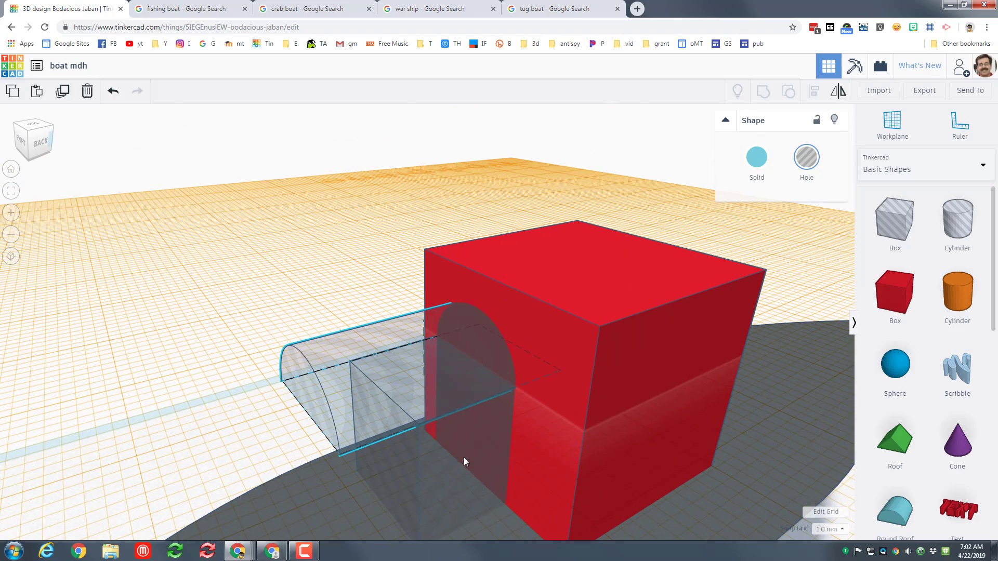
pyautogui.moveTo(339, 308); pyautogui.dragTo(372, 382)
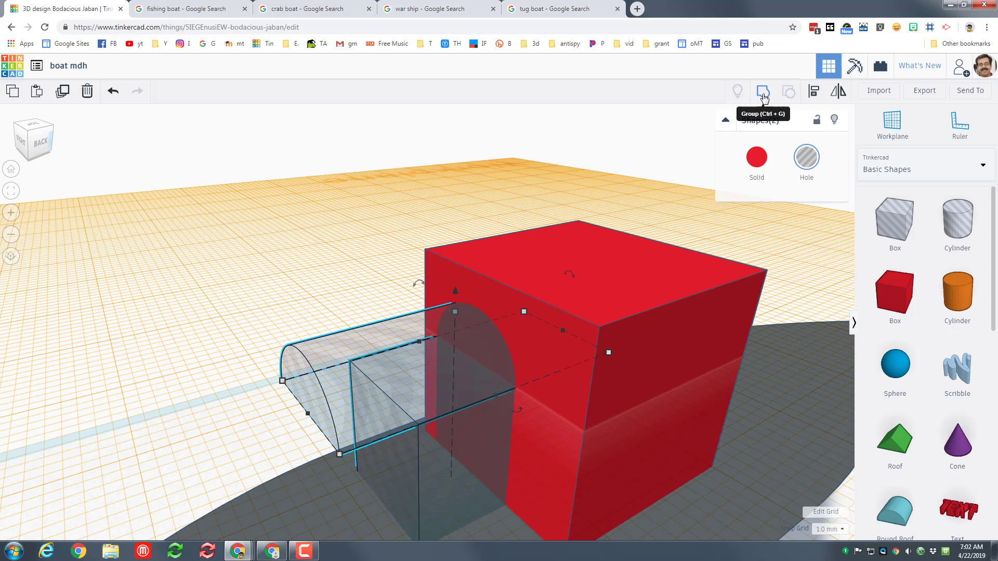
# - Reposition the arch hole in the red box and group them into an arched doorway
pyautogui.click(763, 91)
pyautogui.click(445, 373)
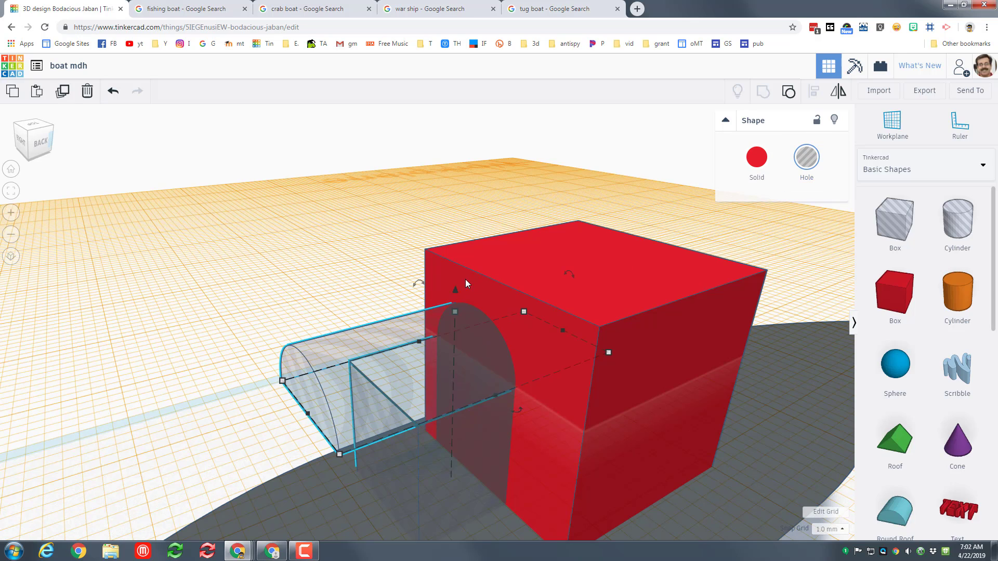
pyautogui.moveTo(392, 223); pyautogui.dragTo(441, 328)
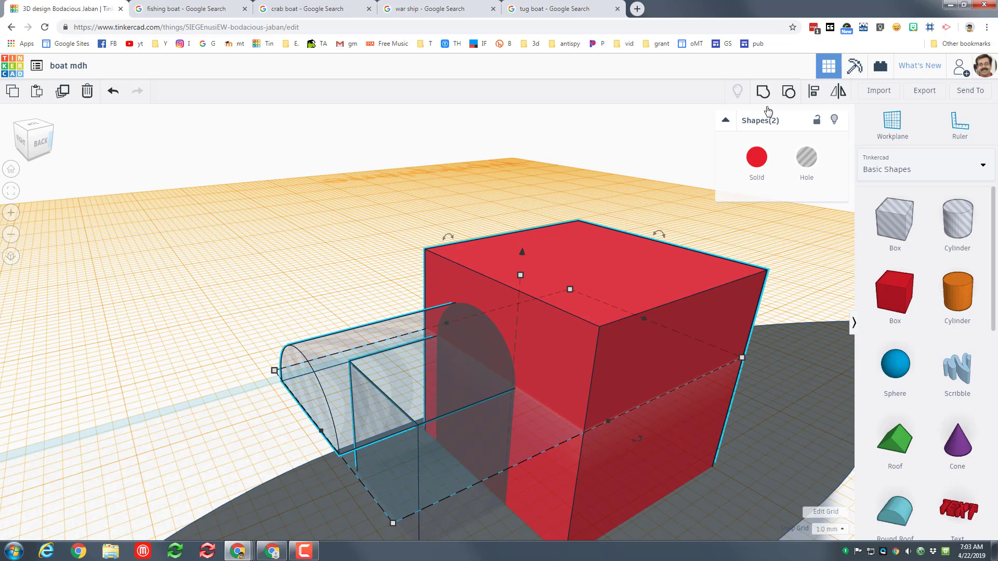
pyautogui.moveTo(309, 440); pyautogui.dragTo(307, 437)
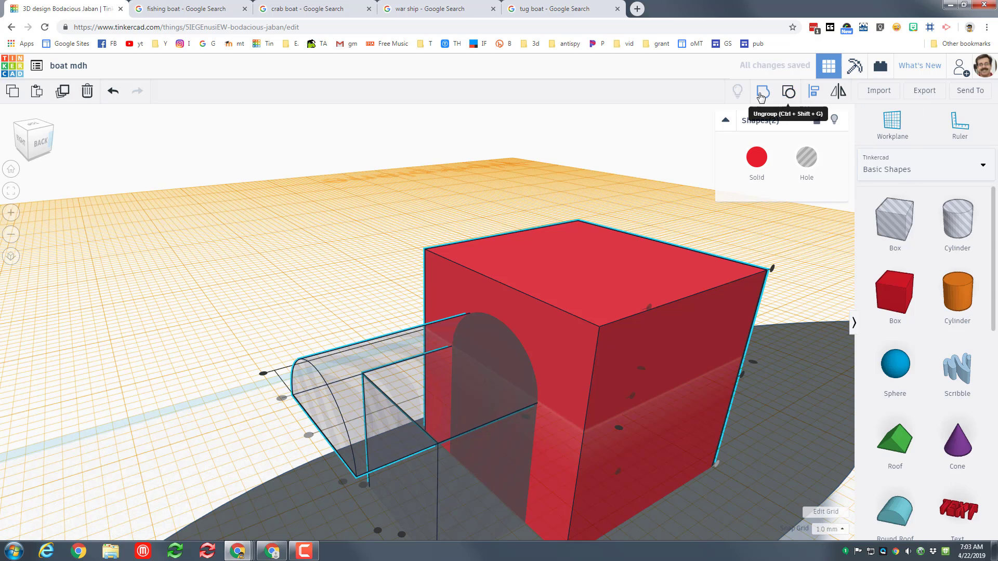
pyautogui.moveTo(397, 200); pyautogui.dragTo(479, 355)
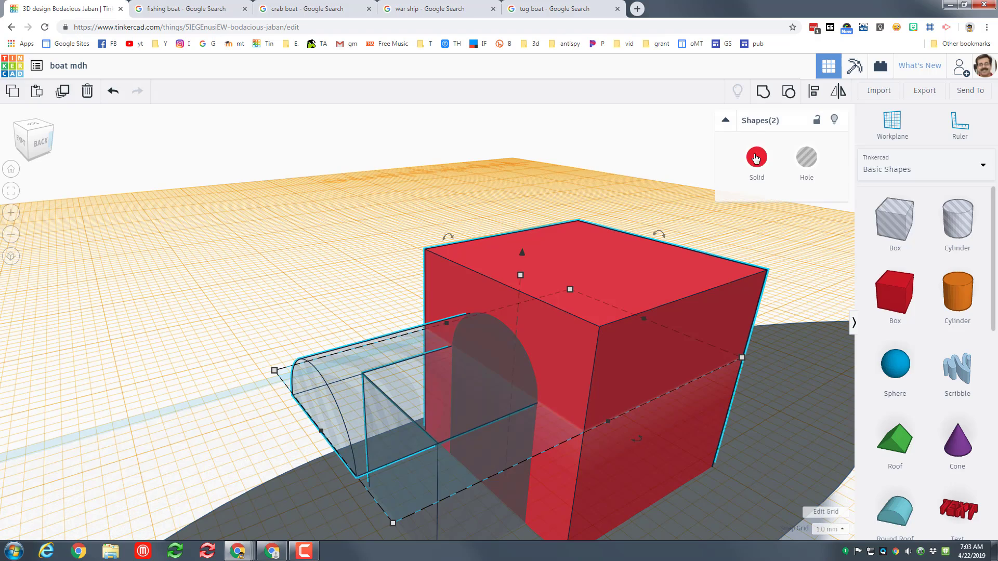
pyautogui.click(756, 96)
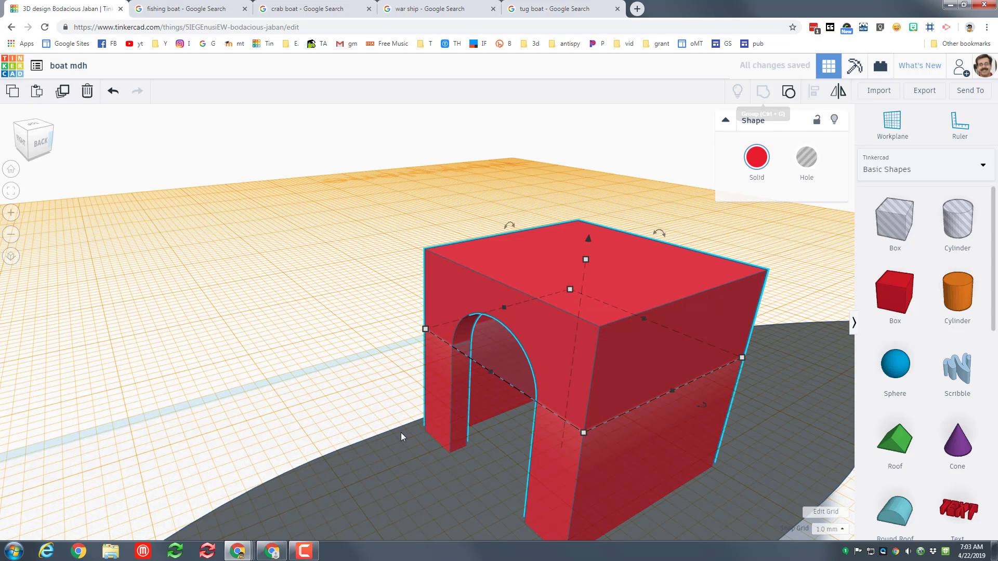
pyautogui.moveTo(390, 405); pyautogui.dragTo(409, 461, button='right')
pyautogui.press('f')
pyautogui.moveTo(335, 460); pyautogui.dragTo(556, 453, button='right')
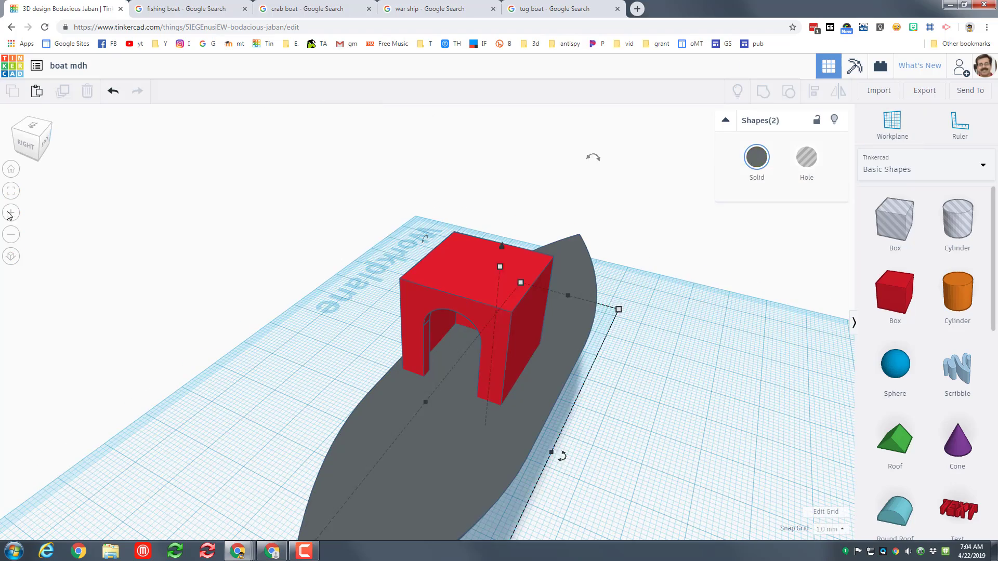
# - From Home view, select the grey Boathull1 hull and red arched cabin and align the cabin on the hull
pyautogui.click(557, 452)
pyautogui.click(11, 170)
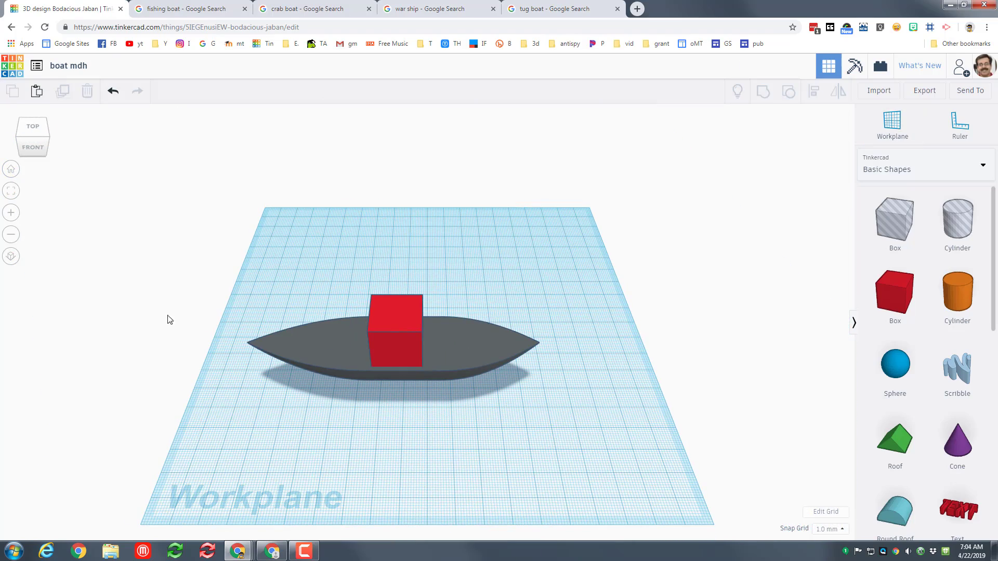
pyautogui.moveTo(210, 264); pyautogui.dragTo(578, 441)
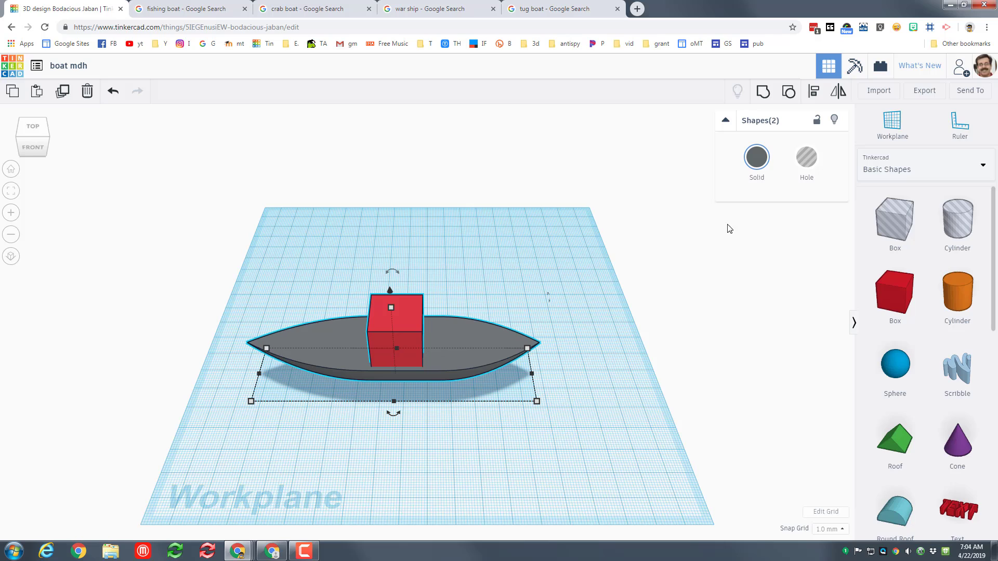
pyautogui.click(812, 92)
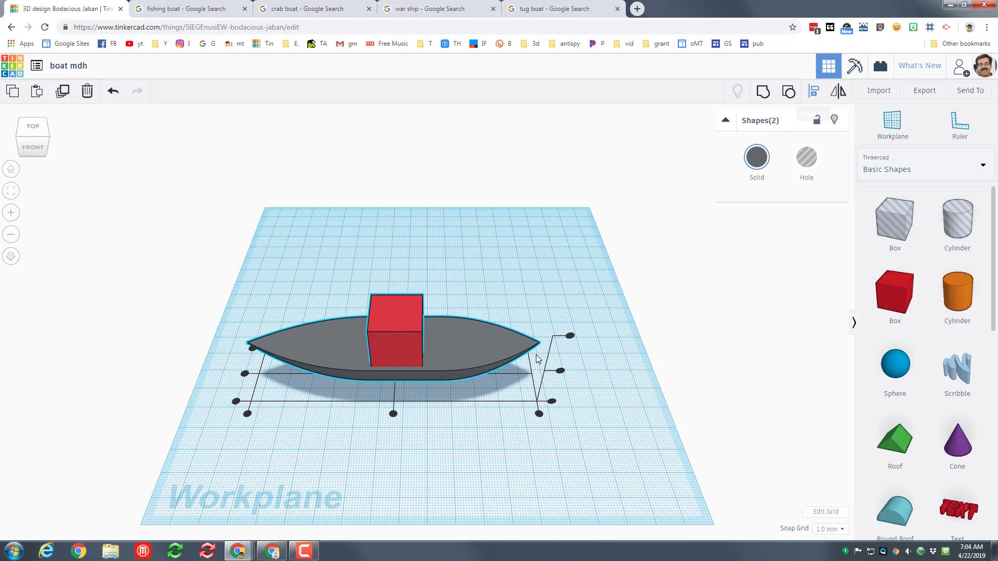
pyautogui.click(244, 374)
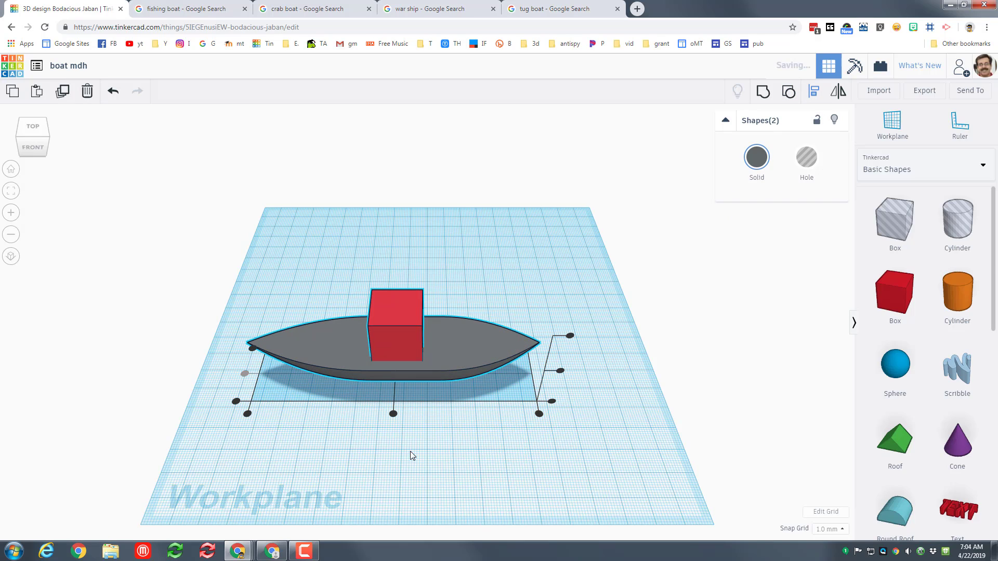
pyautogui.click(510, 440)
pyautogui.click(544, 455)
pyautogui.moveTo(366, 464); pyautogui.dragTo(331, 387, button='right')
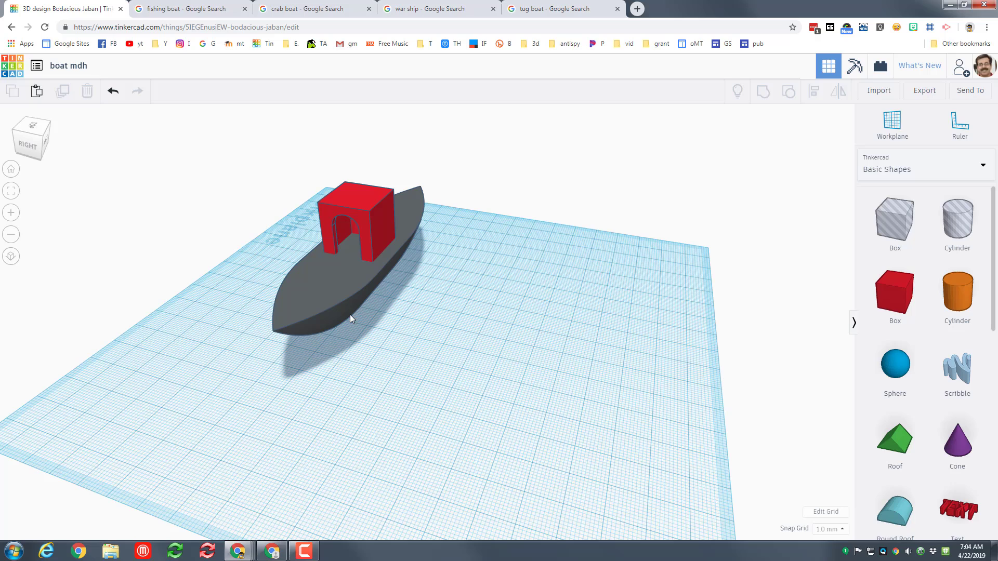
# - Put a workplane on the deck and drop a box hole beside the cabin, resized to 20 × 20 × 20
pyautogui.press('w')
pyautogui.click(383, 264)
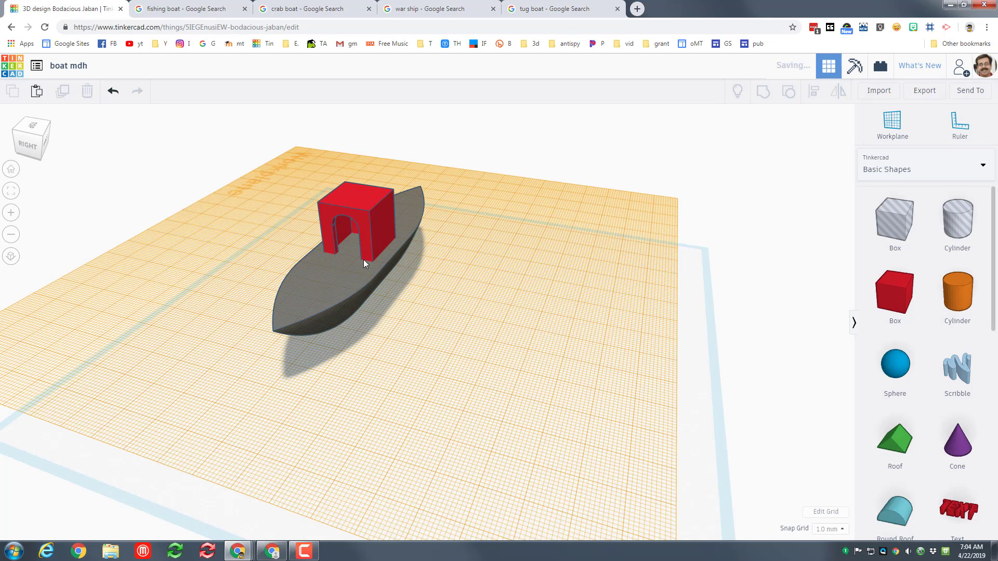
pyautogui.click(895, 221)
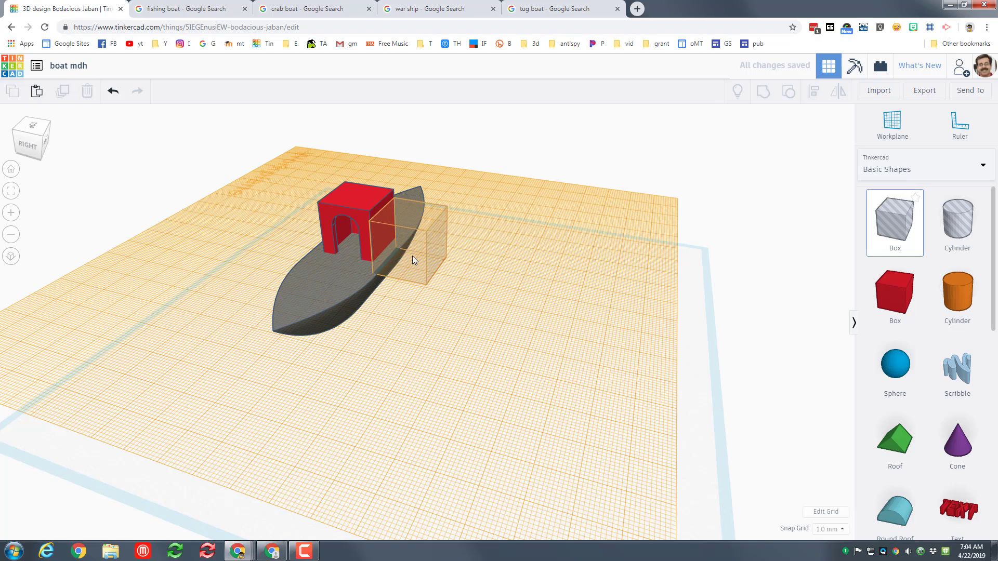
pyautogui.click(412, 254)
pyautogui.moveTo(413, 205); pyautogui.dragTo(417, 227)
pyautogui.moveTo(405, 267); pyautogui.dragTo(458, 265)
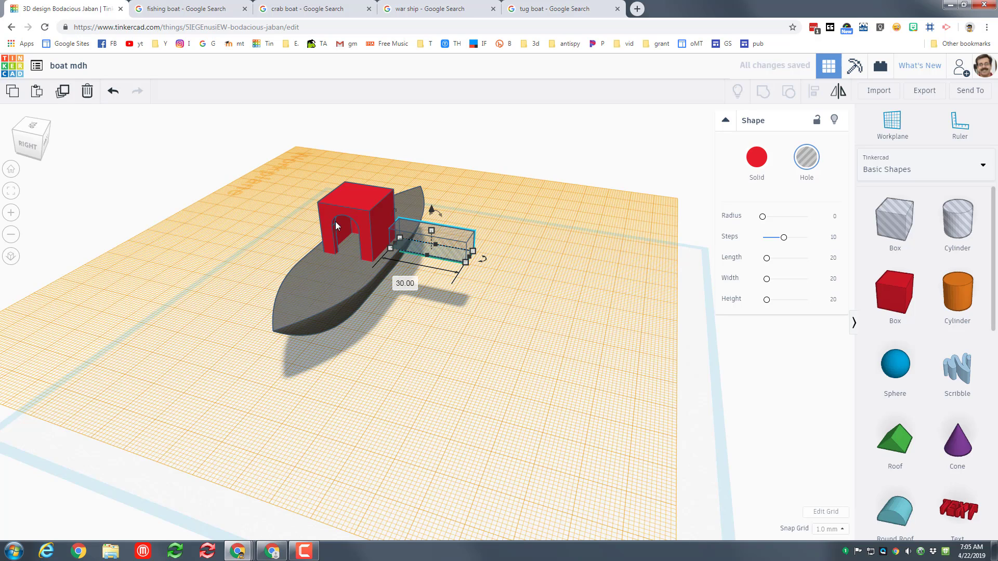
# - Align the box hole with the cabin, raise it two steps to window height, and reselect the cabin
pyautogui.keyDown('shift'); pyautogui.click(354, 208); pyautogui.keyUp('shift')
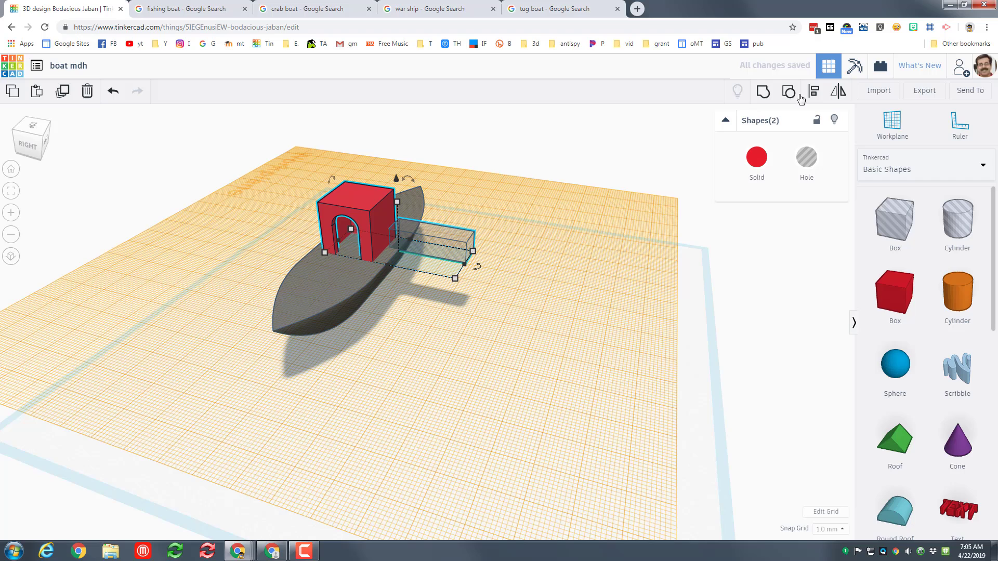
pyautogui.click(816, 93)
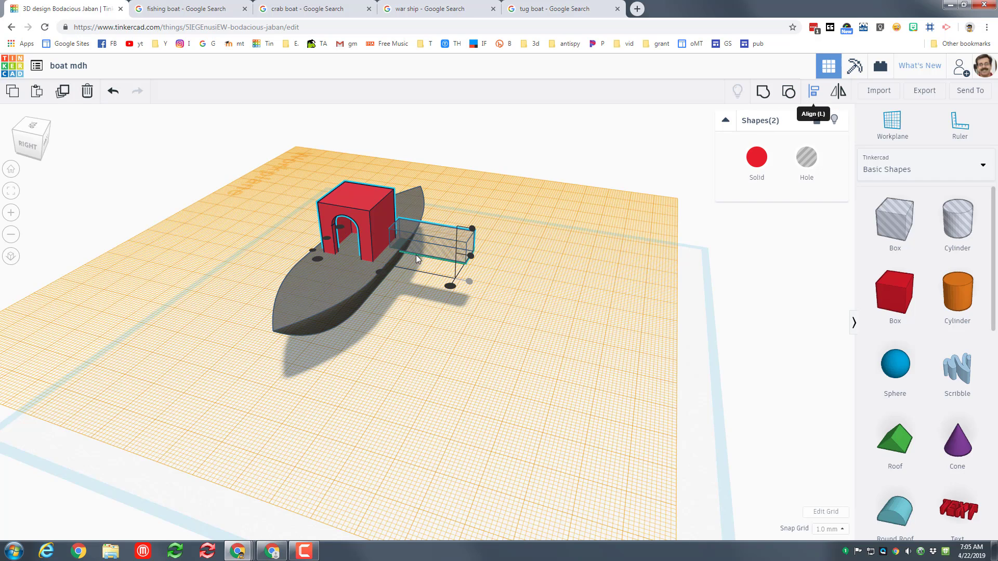
pyautogui.click(326, 241)
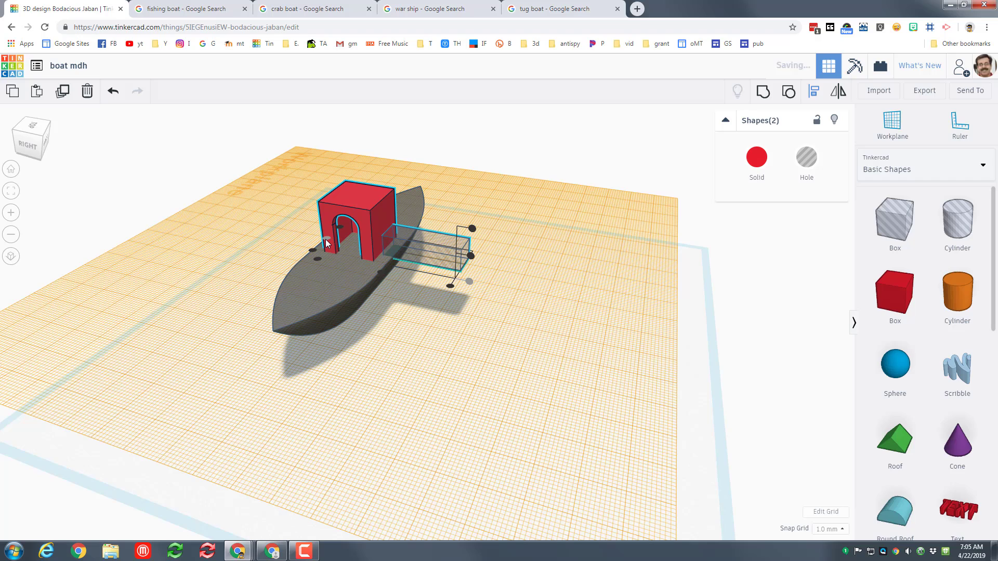
pyautogui.click(381, 272)
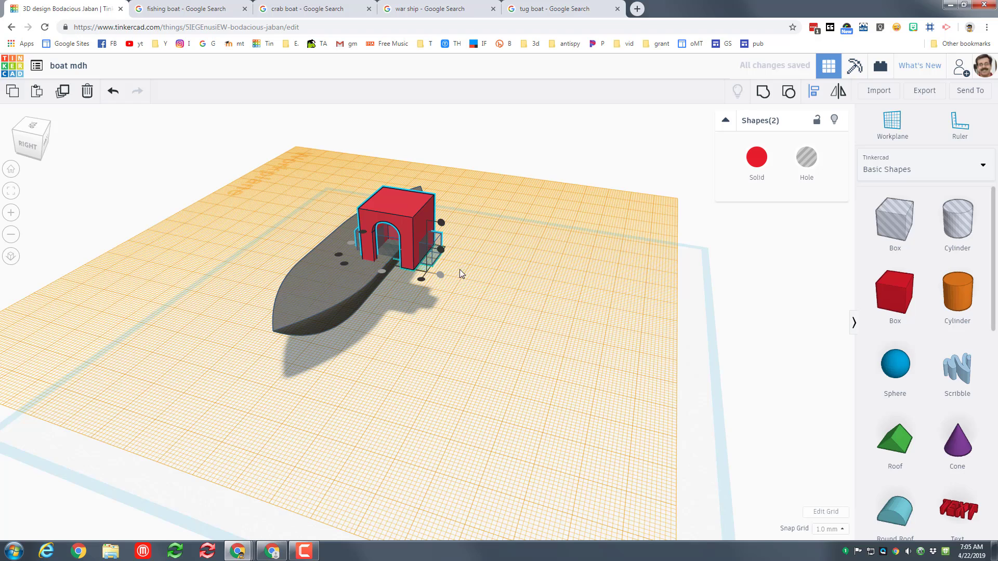
pyautogui.click(438, 260)
pyautogui.click(433, 255)
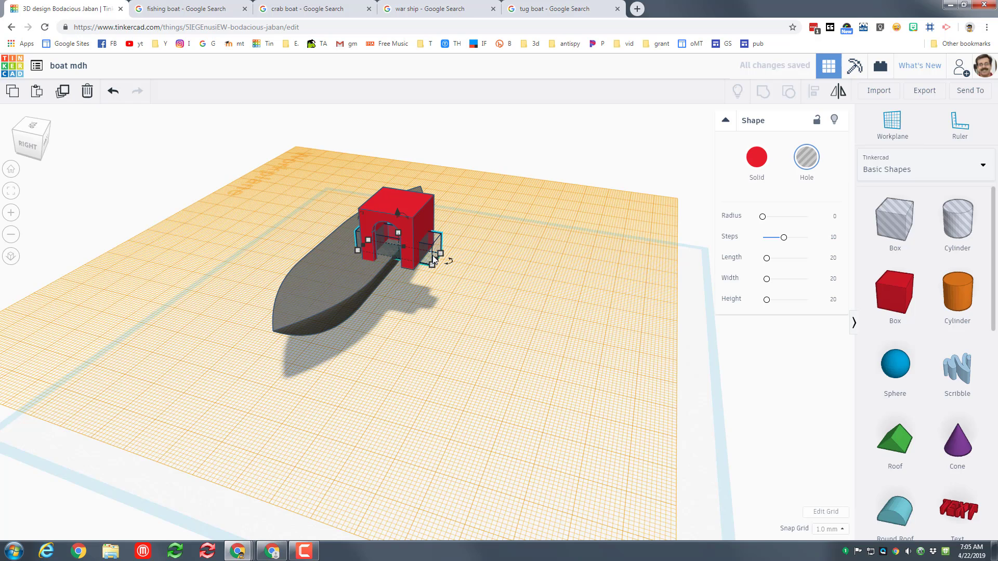
pyautogui.hotkey('ctrl', 'Up')
pyautogui.hotkey('ctrl', 'Up')
pyautogui.hotkey('ctrl', 'Up')
pyautogui.hotkey('ctrl', 'Up')
pyautogui.hotkey('ctrl', 'Up')
pyautogui.hotkey('ctrl', 'Up')
pyautogui.hotkey('ctrl', 'Up')
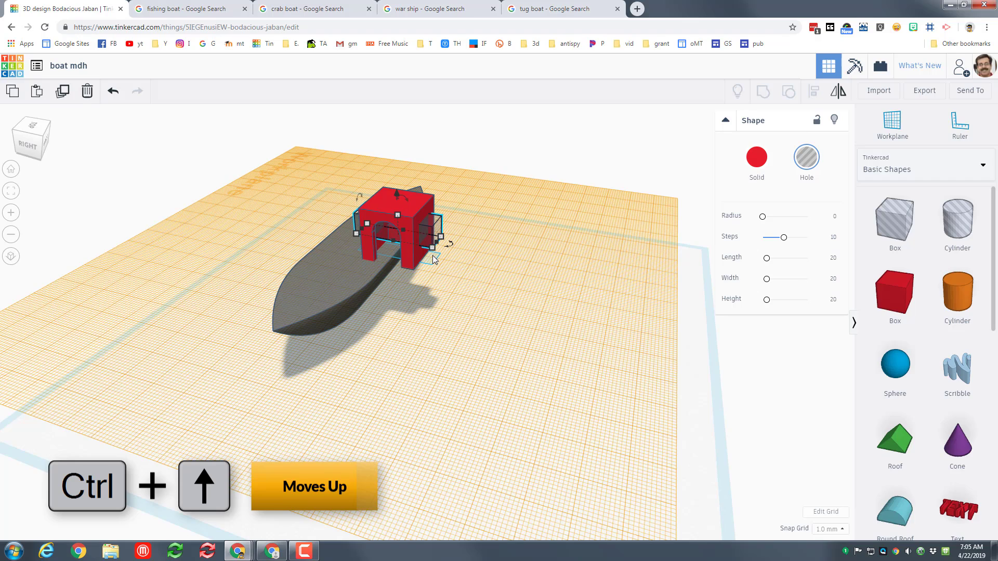
pyautogui.hotkey('ctrl', 'Up')
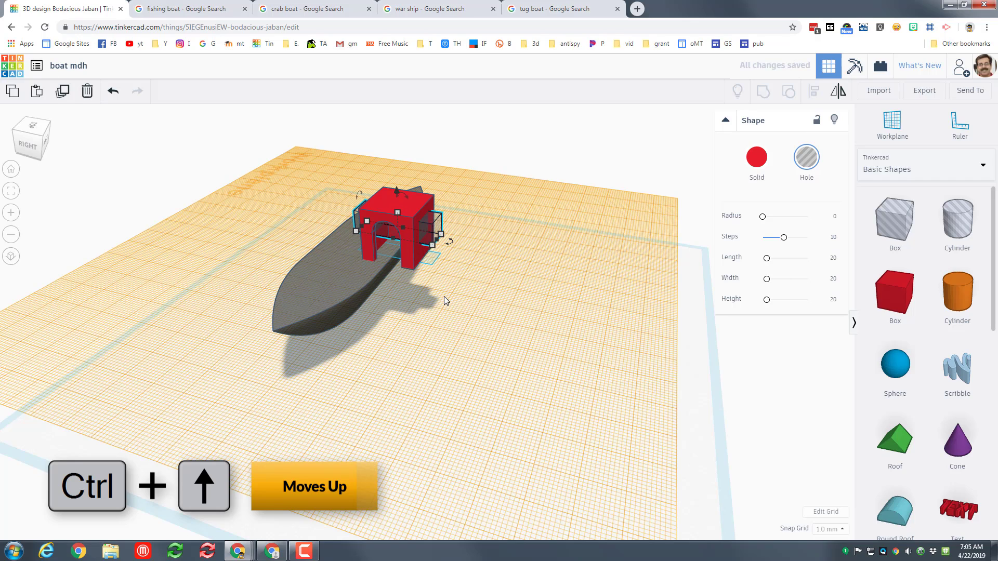
pyautogui.keyDown('shift'); pyautogui.click(410, 266); pyautogui.keyUp('shift')
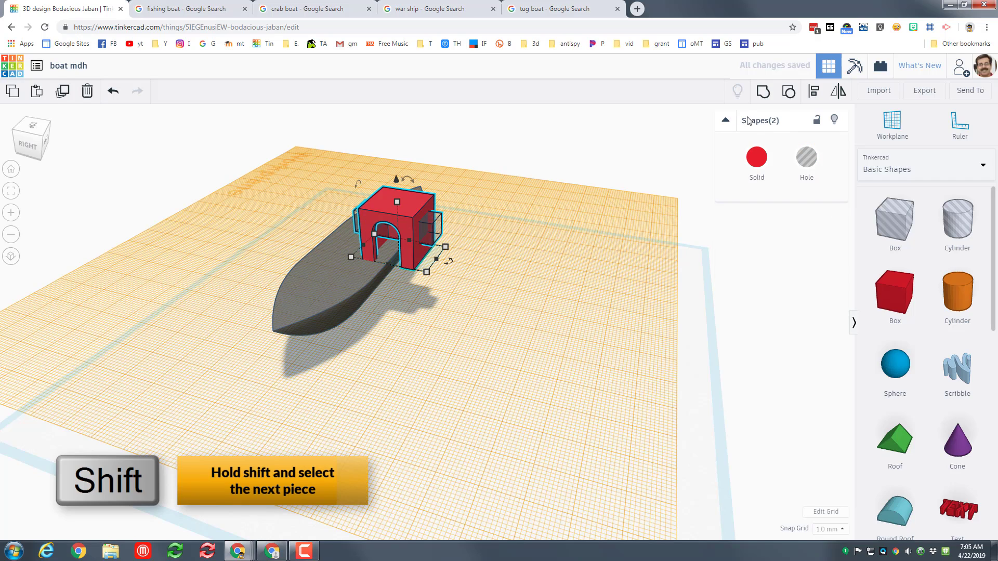
# - Group the hole with the cabin to cut the window, and reset the workplane to the grid
pyautogui.click(763, 92)
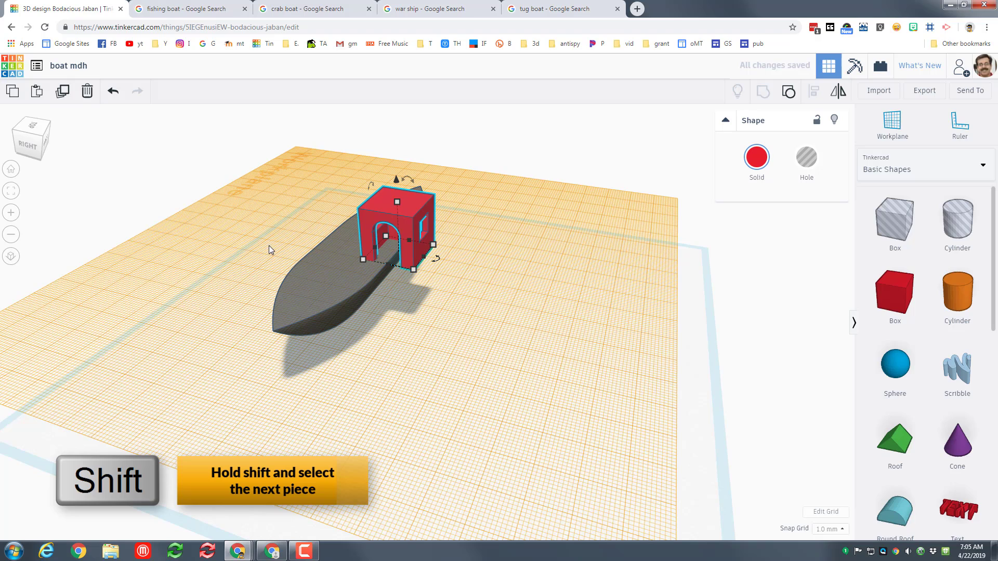
pyautogui.click(892, 123)
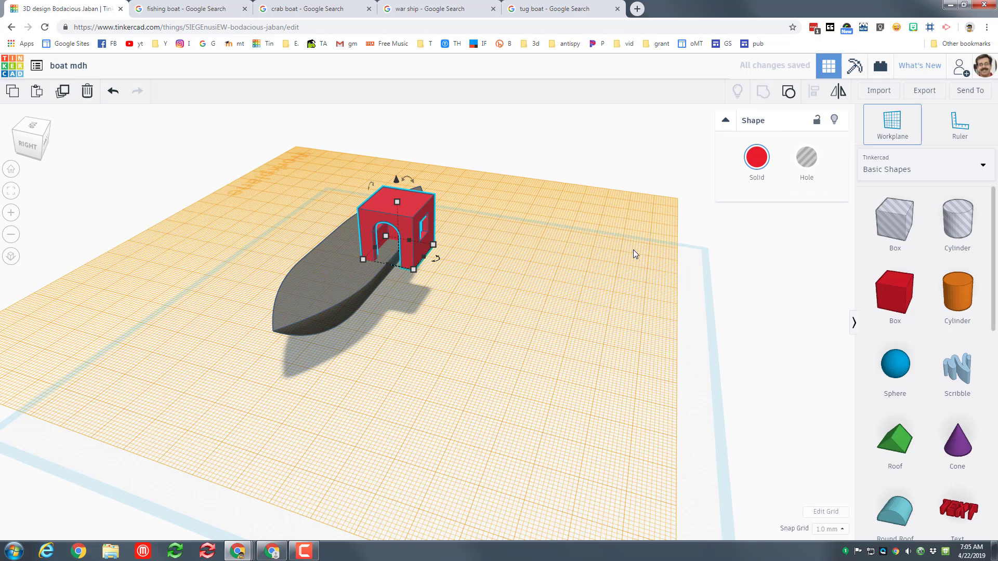
pyautogui.click(490, 355)
# - Centre the windowed cabin on the hull and group them into one boat shape
pyautogui.moveTo(253, 195); pyautogui.dragTo(416, 305)
pyautogui.click(814, 91)
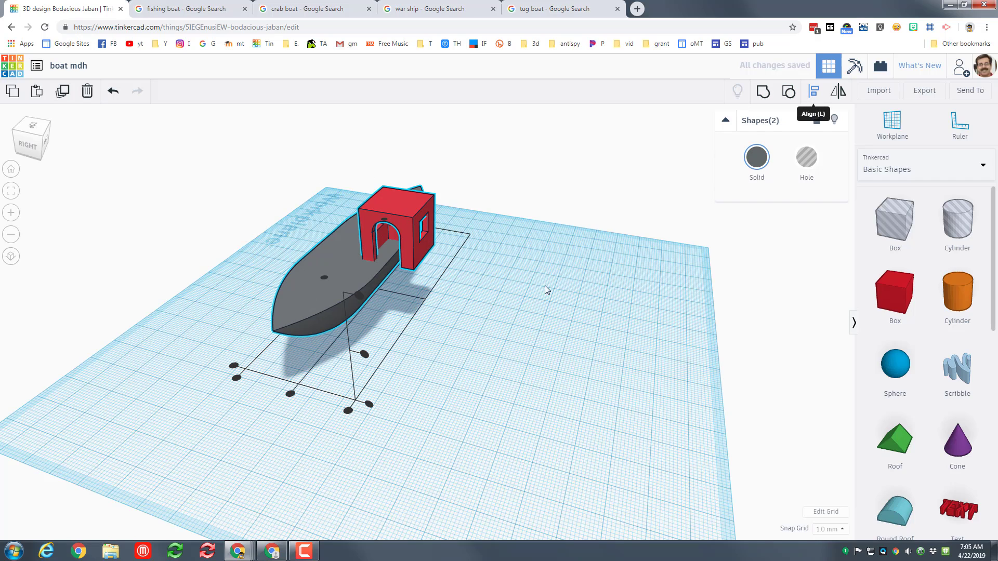
pyautogui.click(291, 394)
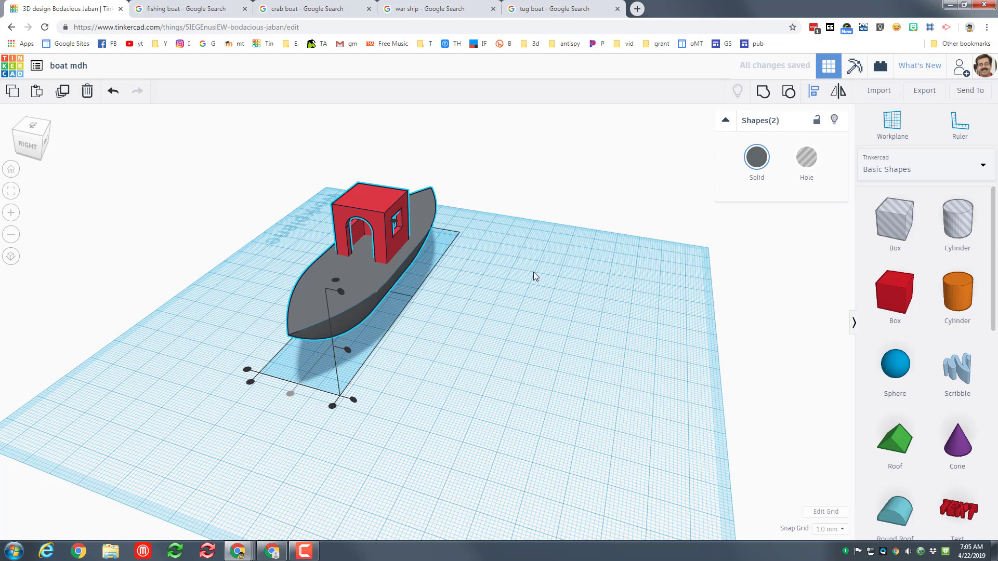
pyautogui.click(763, 92)
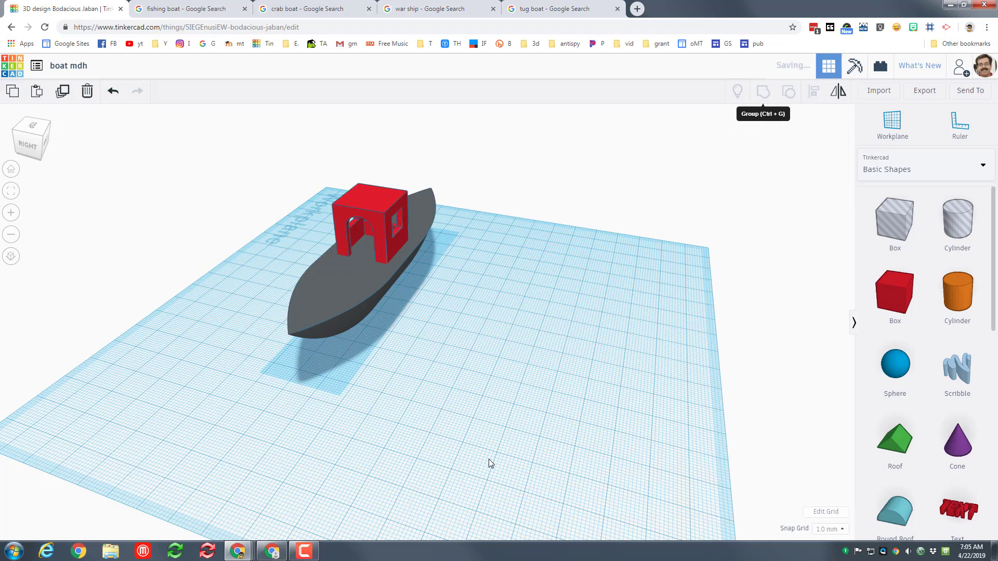
pyautogui.moveTo(560, 473); pyautogui.dragTo(432, 238, button='right')
pyautogui.click(481, 151)
# - On a workplane atop the cabin, add a box sized 30 × 30 and flattened to height 6
pyautogui.press('w')
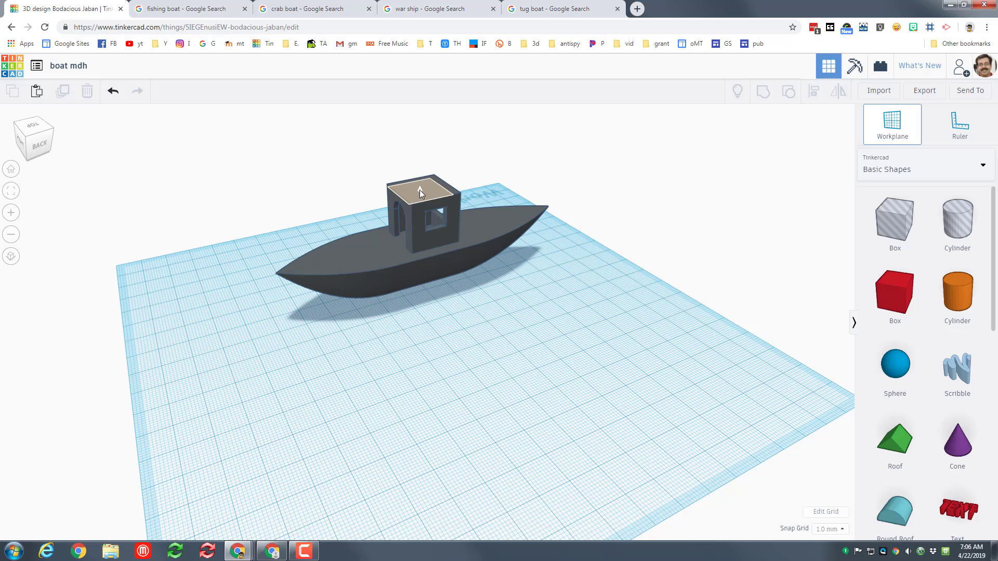
pyautogui.click(422, 191)
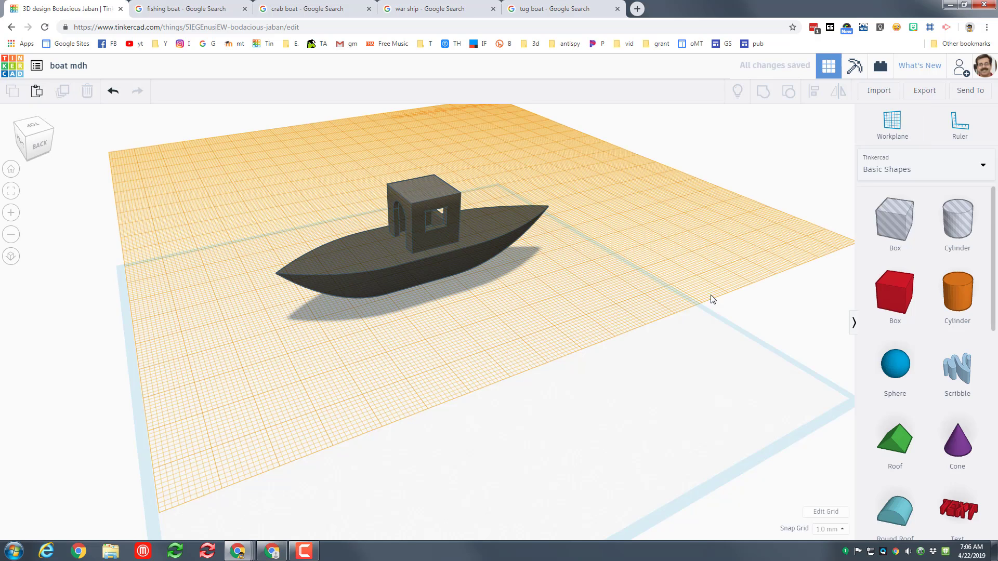
pyautogui.click(894, 294)
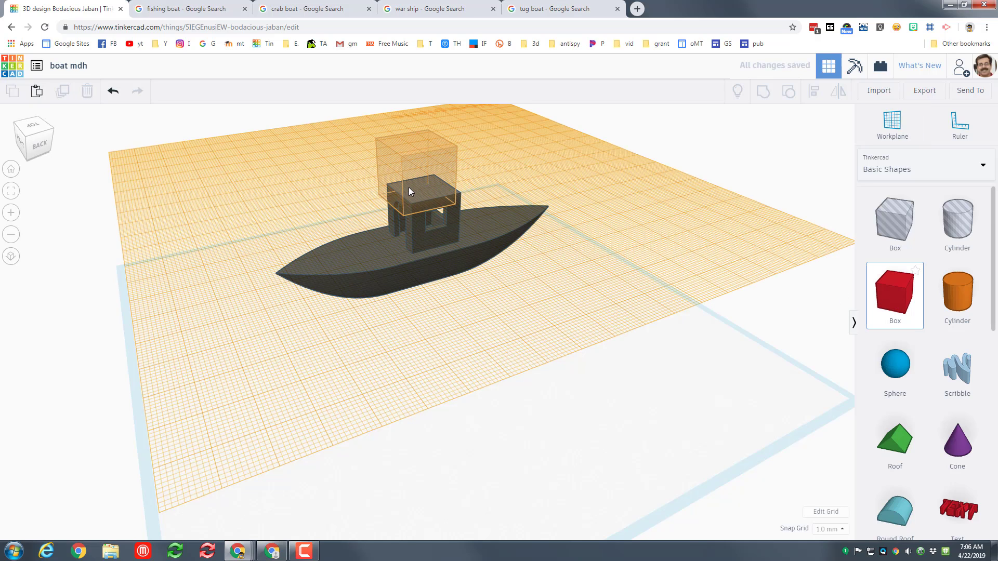
pyautogui.click(414, 194)
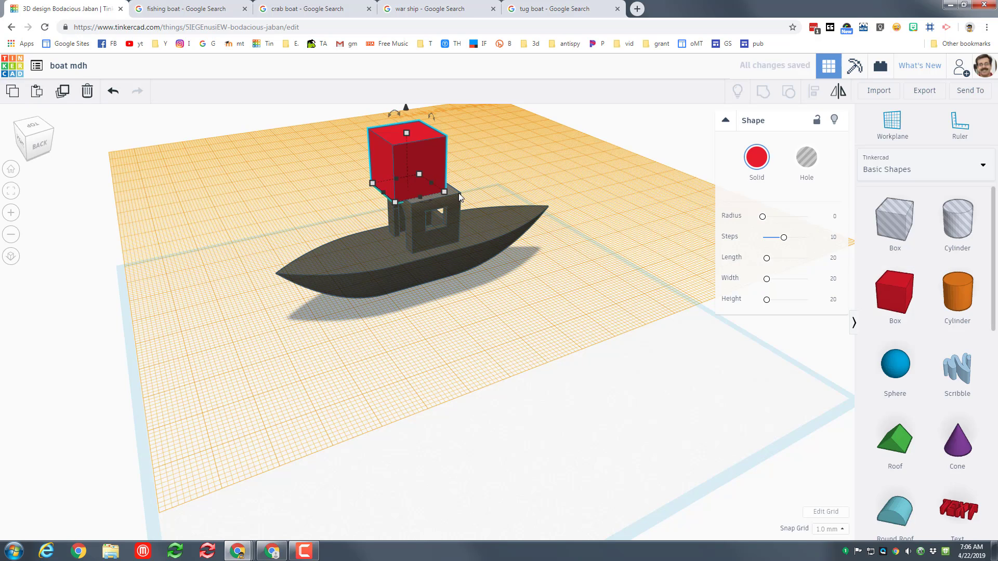
pyautogui.moveTo(462, 202); pyautogui.dragTo(500, 206)
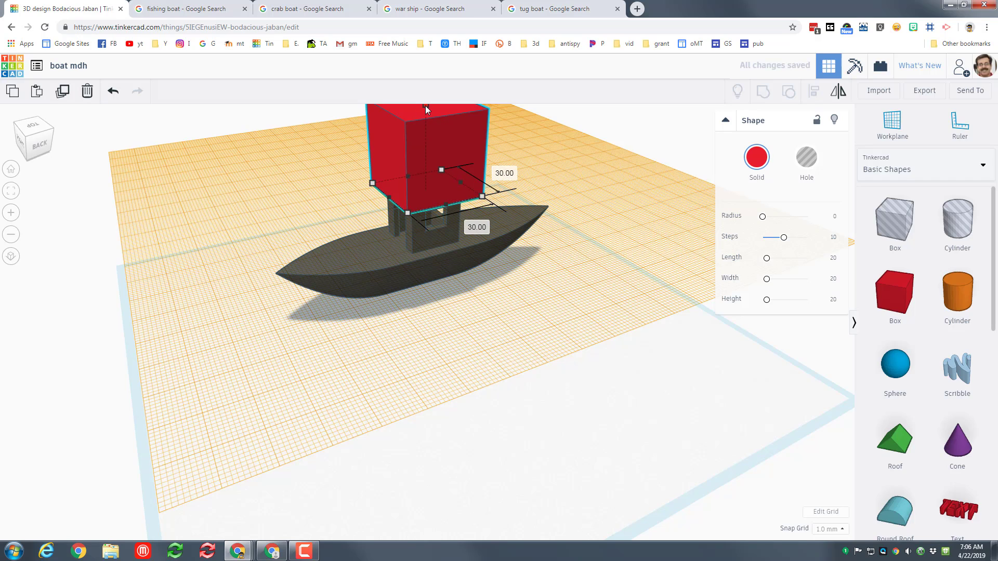
pyautogui.moveTo(425, 105); pyautogui.dragTo(429, 186)
pyautogui.moveTo(494, 282); pyautogui.dragTo(454, 178, button='right')
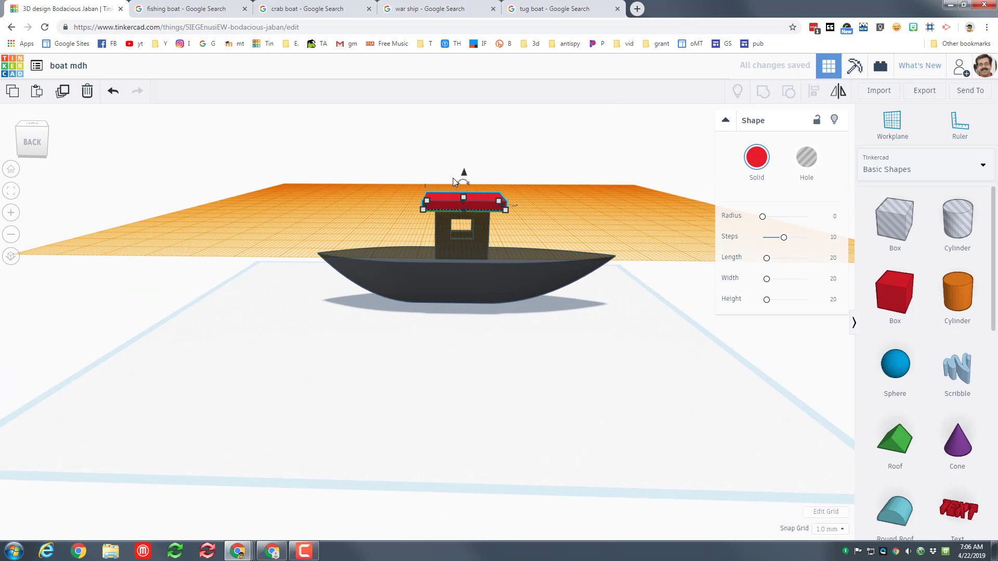
pyautogui.moveTo(449, 126)
pyautogui.mouseDown()
pyautogui.moveTo(401, 118)
pyautogui.moveTo(459, 118)
pyautogui.moveTo(450, 118)
pyautogui.mouseUp()
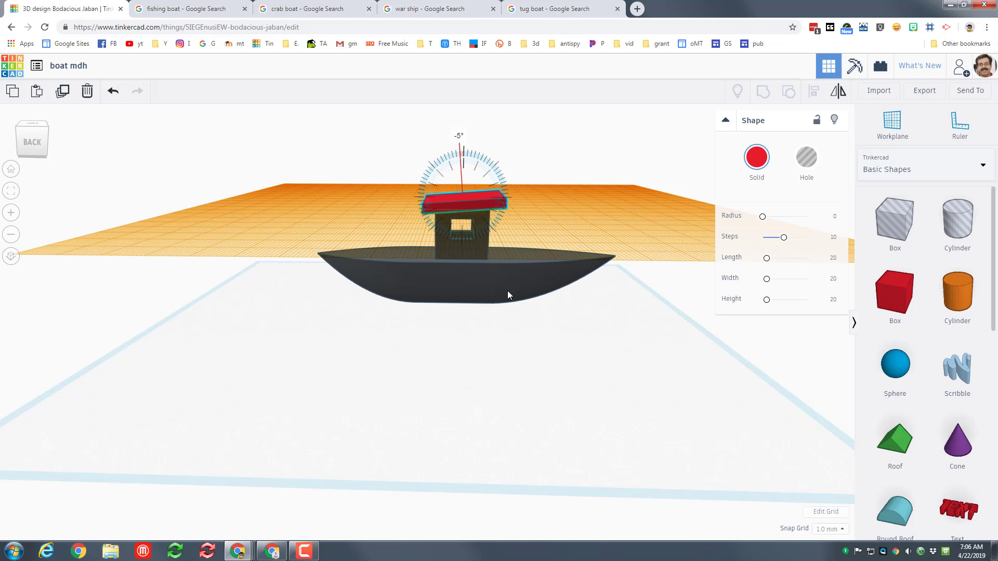
pyautogui.hotkey('ctrl', 'z')
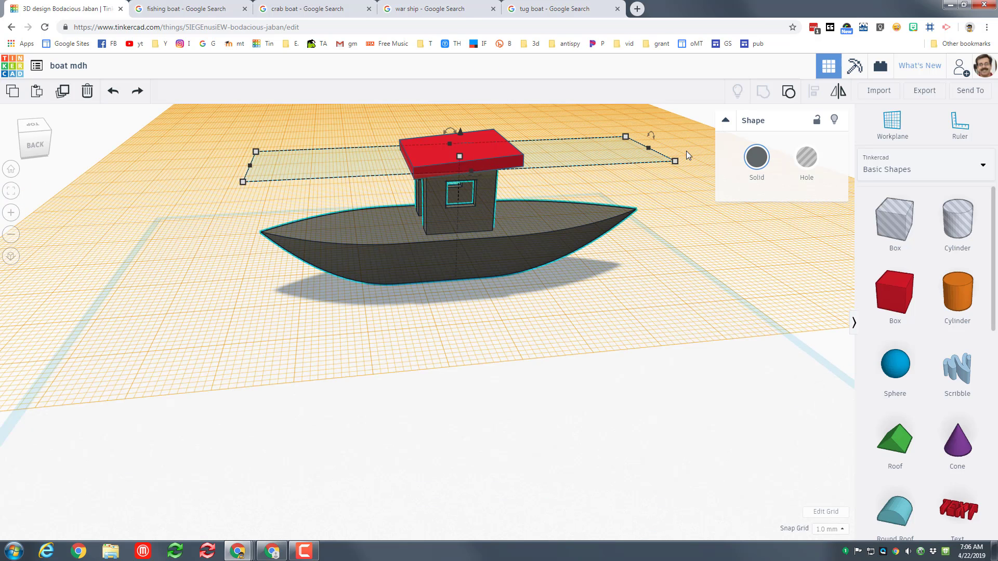
# - Round the roof slab's corners with radius 2 and 8 steps, then reset the workplane to the grid
pyautogui.click(471, 158)
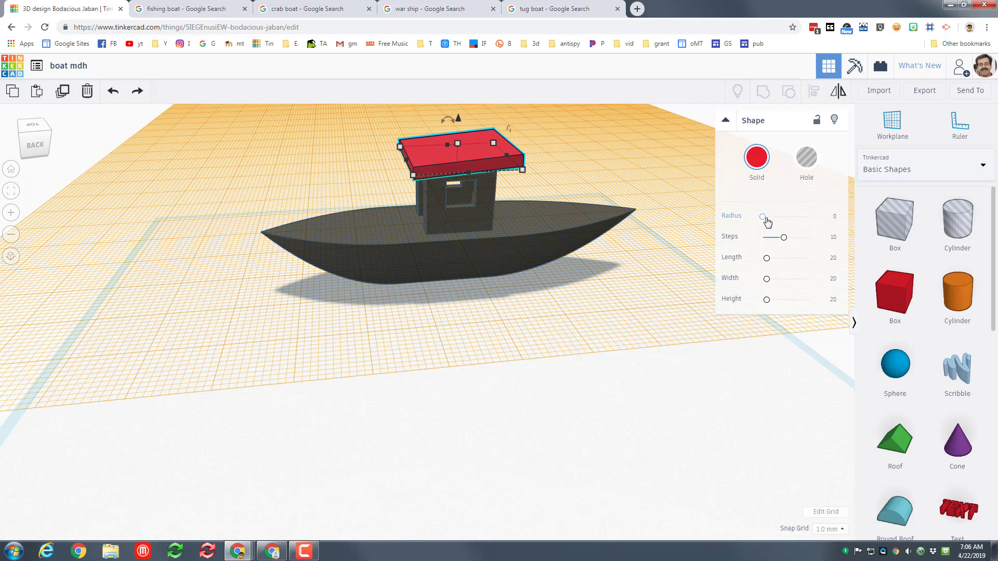
pyautogui.click(831, 218)
pyautogui.write('2')
pyautogui.press('Return')
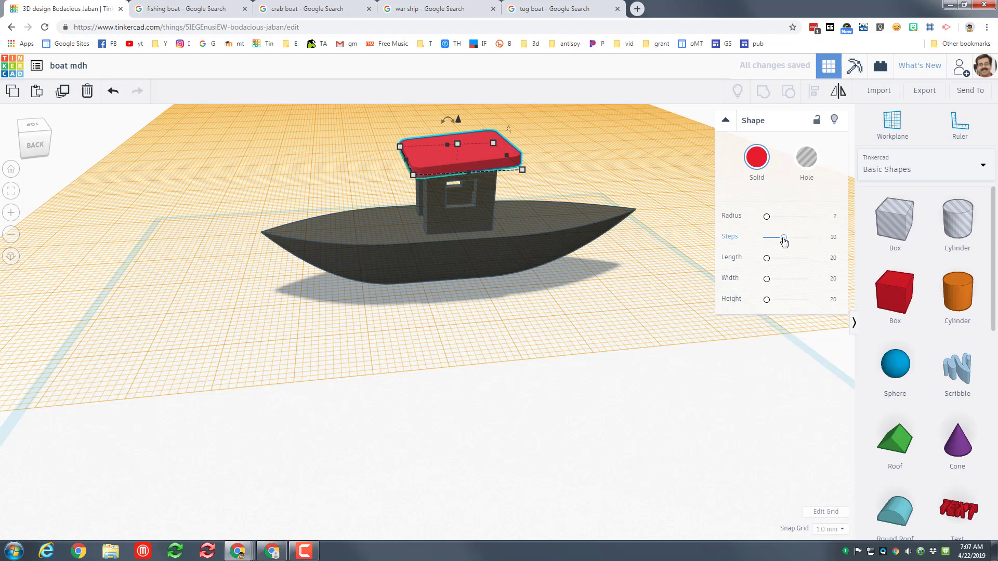
pyautogui.moveTo(785, 241); pyautogui.dragTo(779, 238)
pyautogui.click(342, 401)
pyautogui.moveTo(343, 136); pyautogui.dragTo(482, 303)
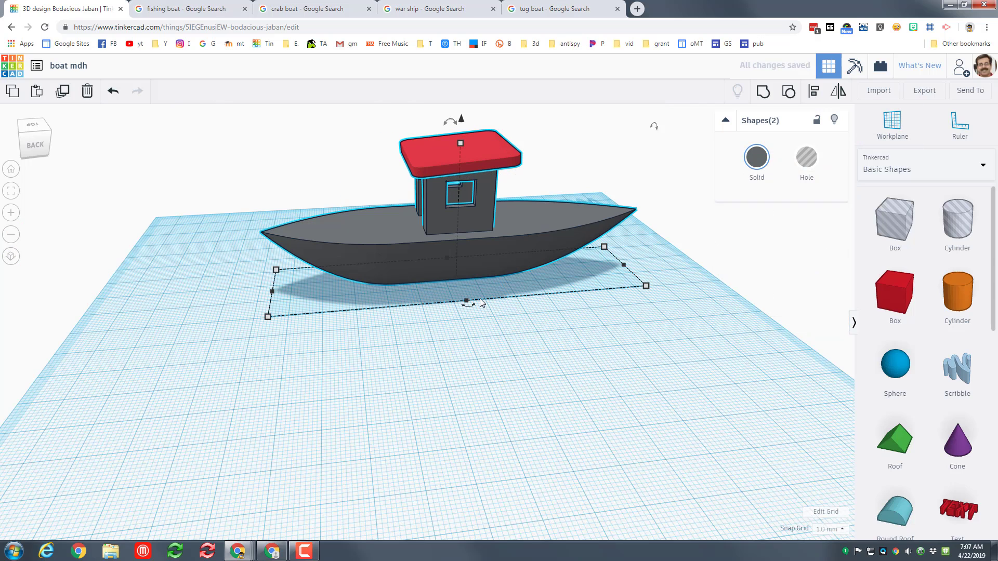
# - Centre the roof over the hull along both the boat's length and width
pyautogui.click(814, 91)
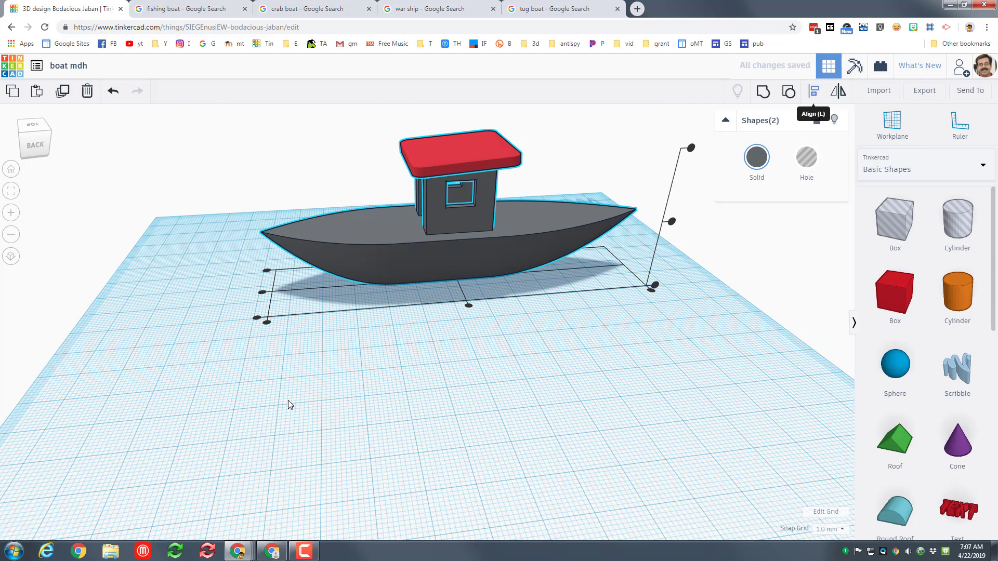
pyautogui.click(262, 293)
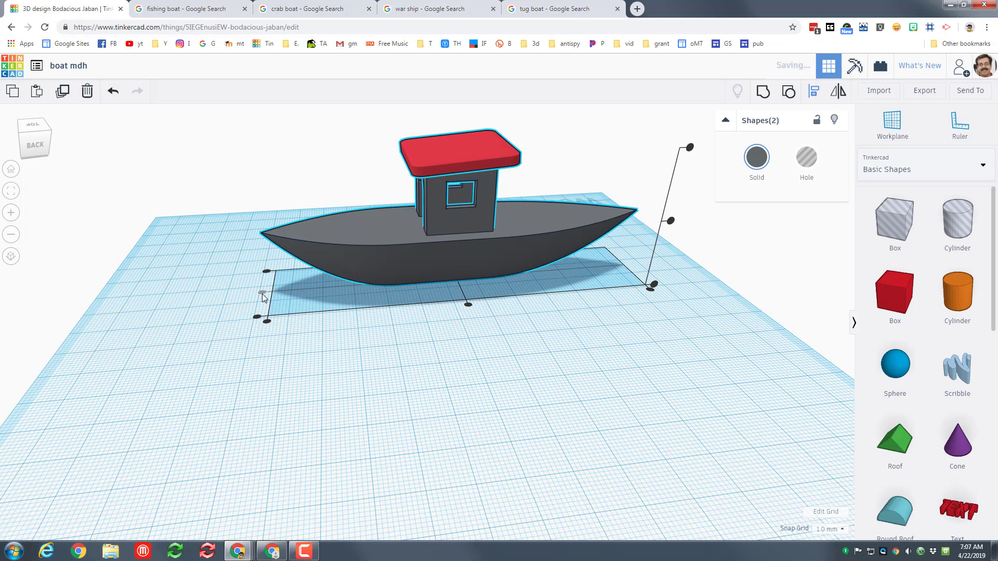
pyautogui.click(468, 308)
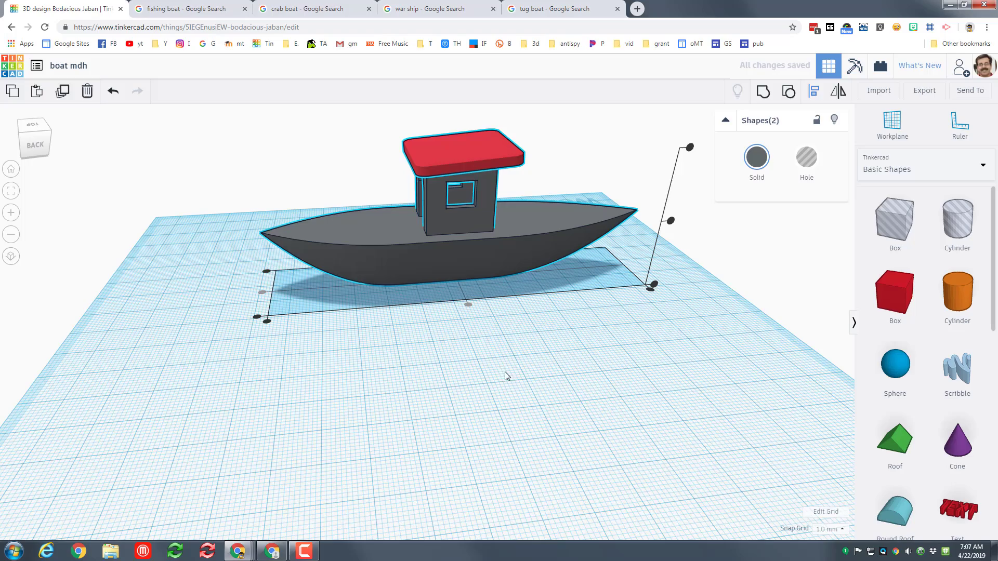
pyautogui.click(575, 348)
pyautogui.click(576, 348)
pyautogui.moveTo(519, 352); pyautogui.dragTo(505, 310, button='right')
# - Group the roof with the hull and cabin into one boat shape
pyautogui.moveTo(491, 316); pyautogui.dragTo(497, 312)
pyautogui.click(763, 94)
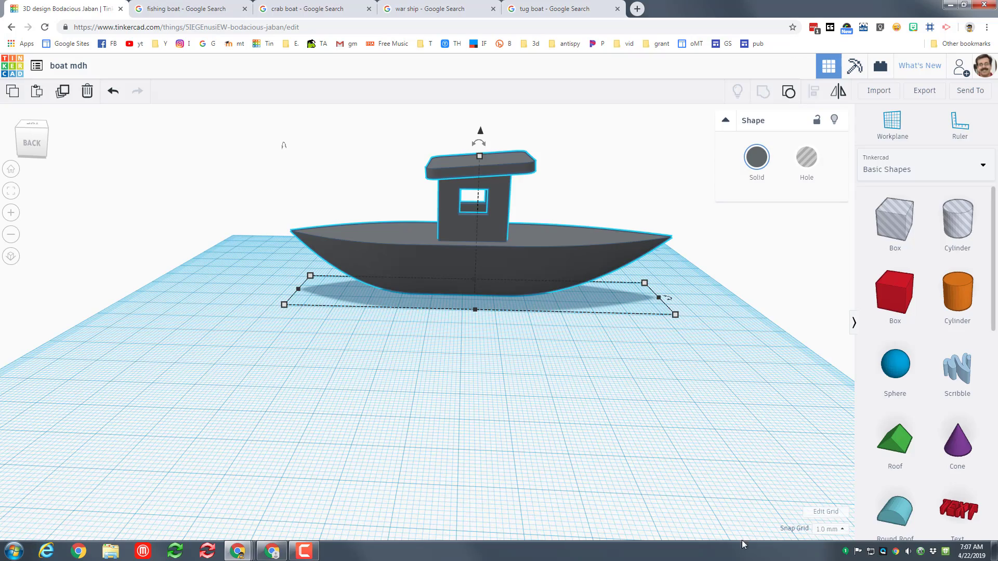
pyautogui.moveTo(724, 379); pyautogui.dragTo(426, 371, button='right')
pyautogui.click(755, 158)
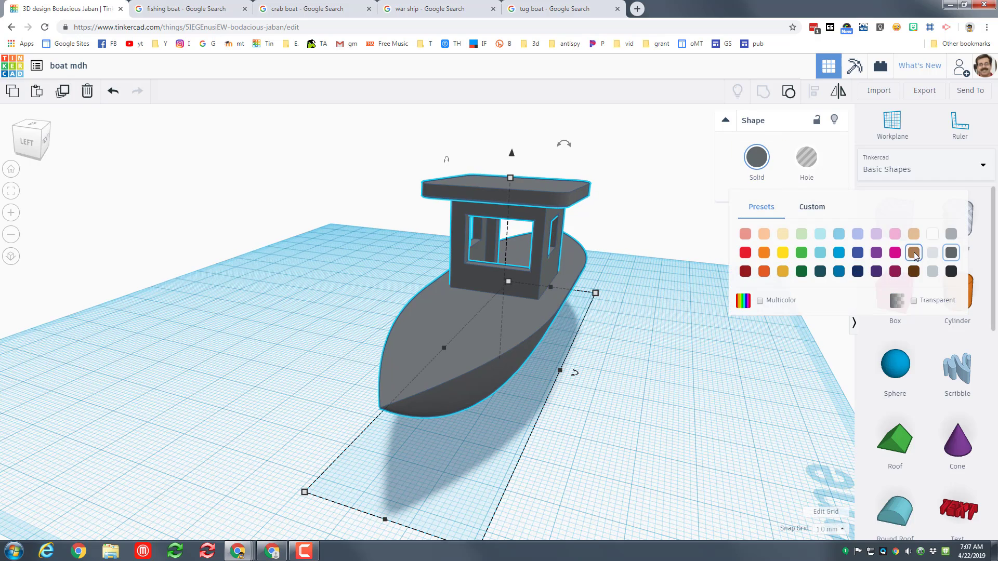
# - Apply the brown Solid colour to the grouped boat and view it from the side
pyautogui.click(914, 253)
pyautogui.moveTo(682, 388); pyautogui.dragTo(420, 366, button='right')
pyautogui.moveTo(529, 458); pyautogui.dragTo(593, 393, button='right')
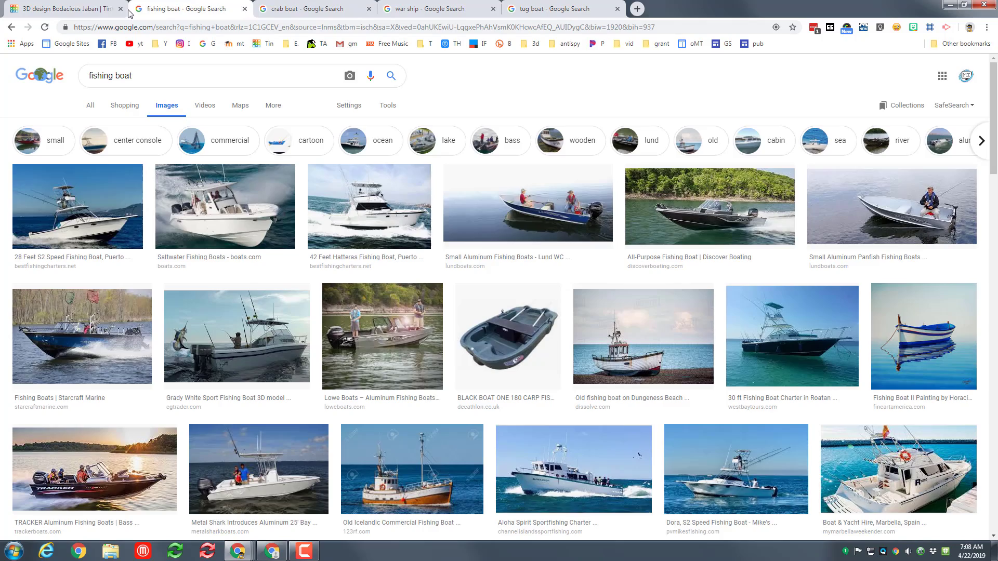
pyautogui.click(91, 12)
# - Deselect the boat and change the shapes panel from Basic Shapes to the Characters library
pyautogui.click(745, 396)
pyautogui.moveTo(745, 397); pyautogui.dragTo(843, 426, button='right')
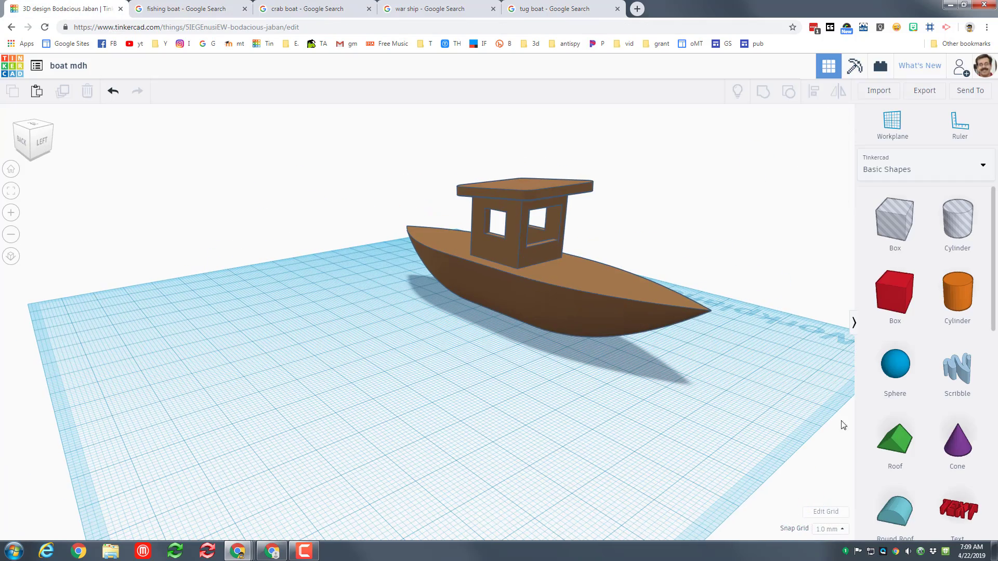
pyautogui.scroll(-6, 915, 418)
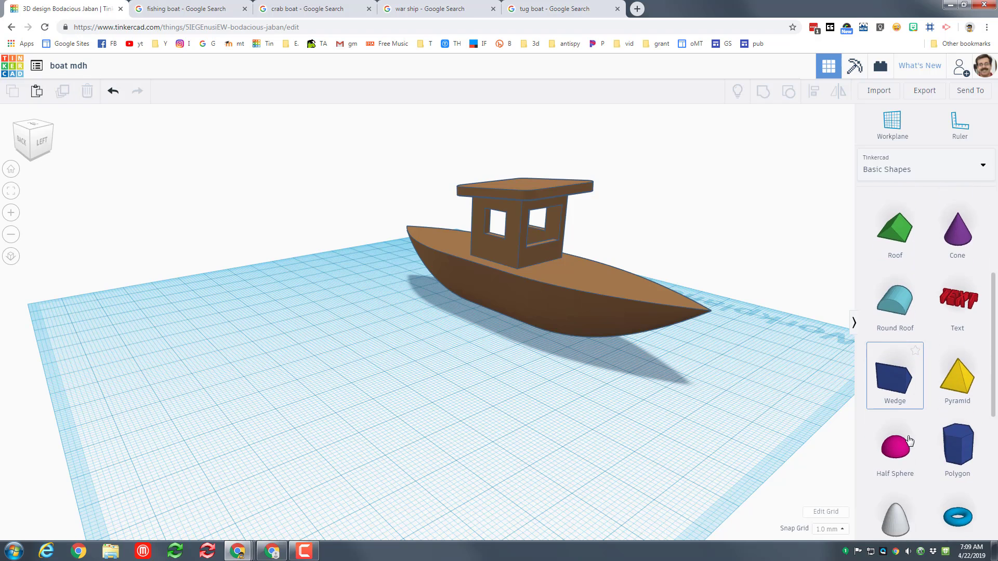
pyautogui.scroll(-3, 954, 436)
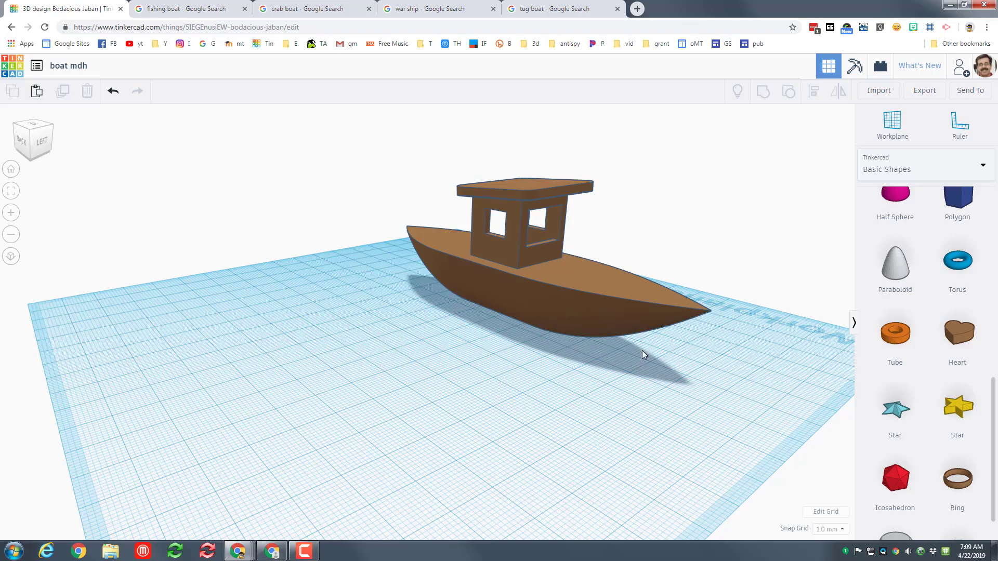
pyautogui.moveTo(641, 351); pyautogui.dragTo(395, 360, button='right')
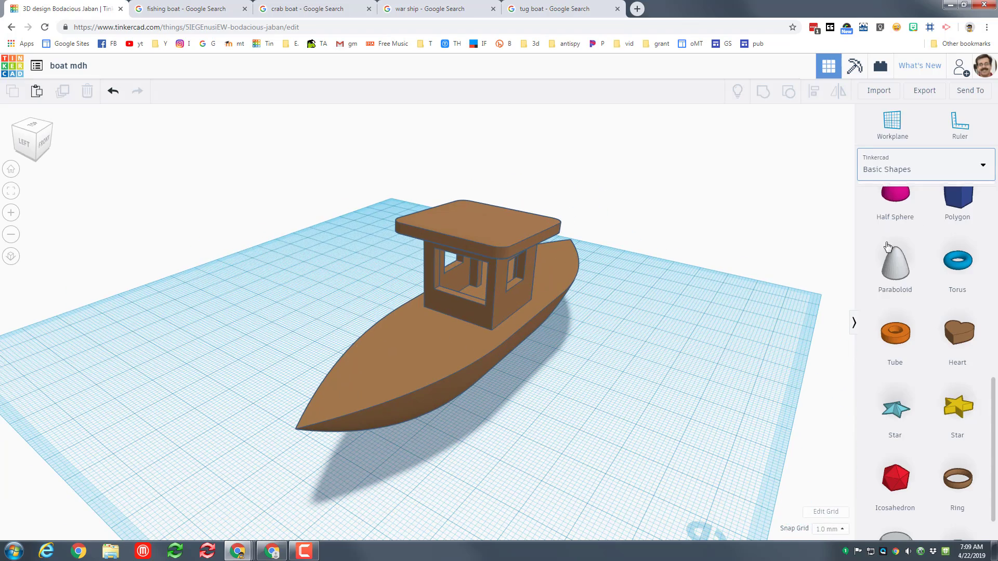
pyautogui.click(920, 169)
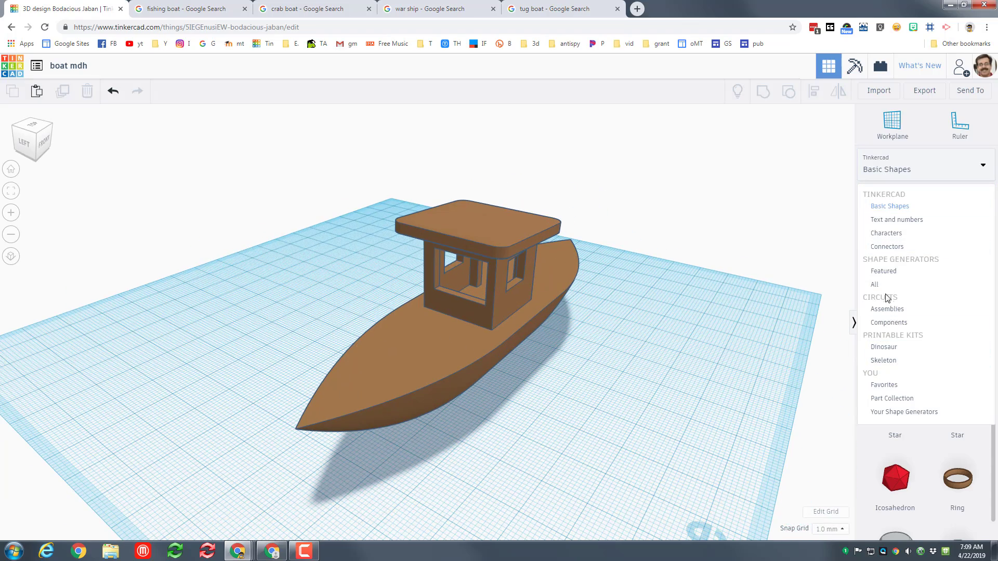
pyautogui.click(886, 233)
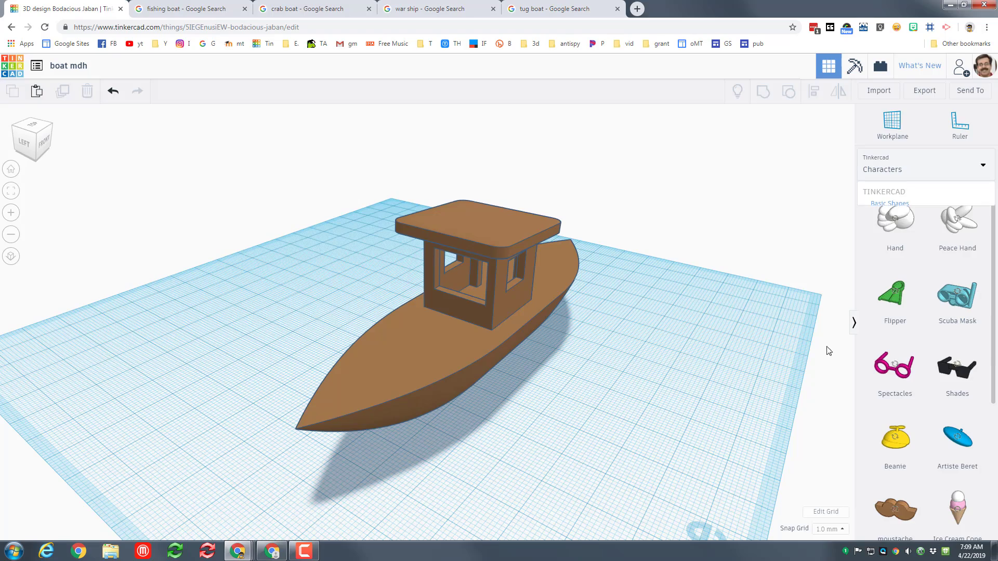
pyautogui.scroll(-3, 710, 393)
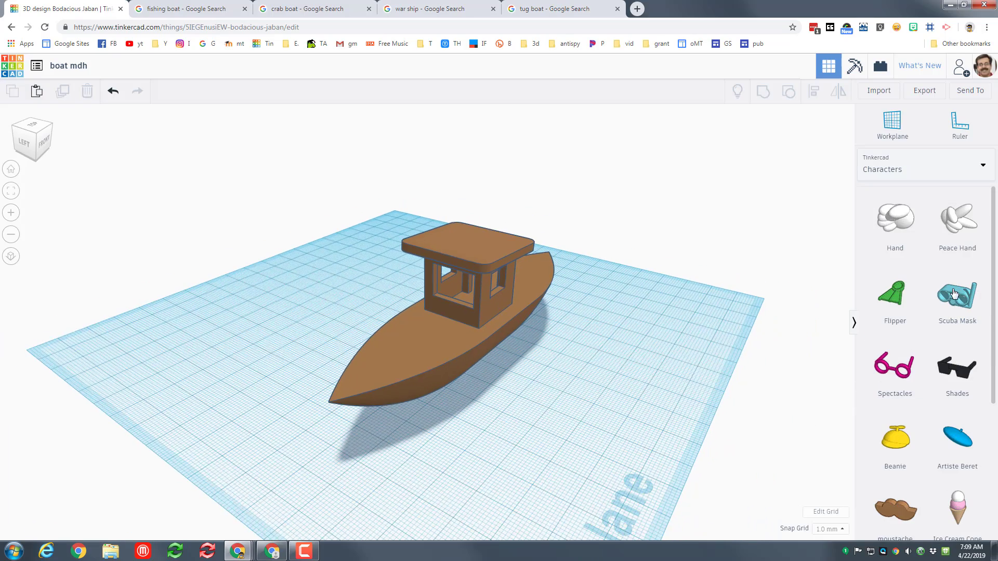
pyautogui.moveTo(583, 399); pyautogui.dragTo(495, 396, button='right')
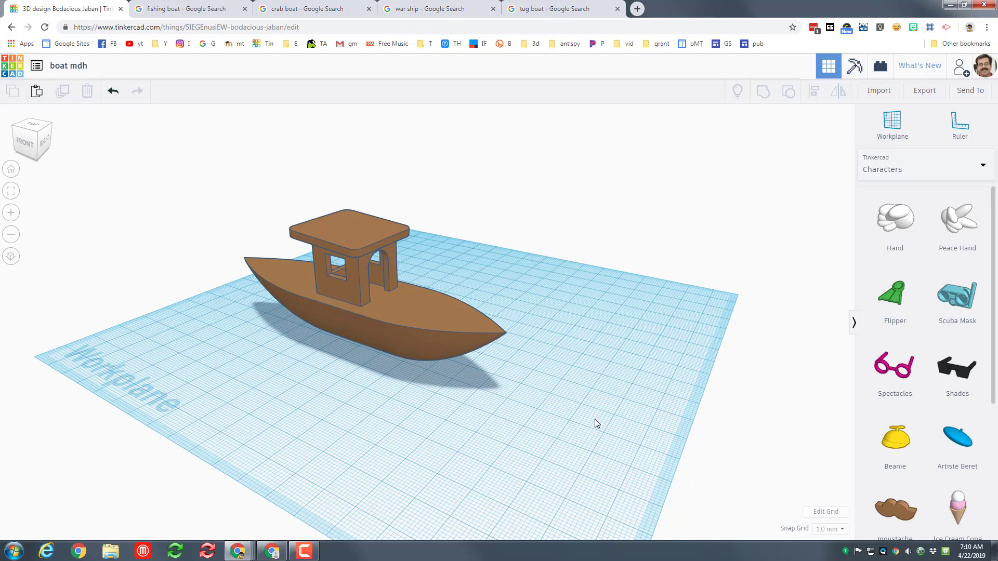
pyautogui.moveTo(597, 423); pyautogui.dragTo(457, 382, button='right')
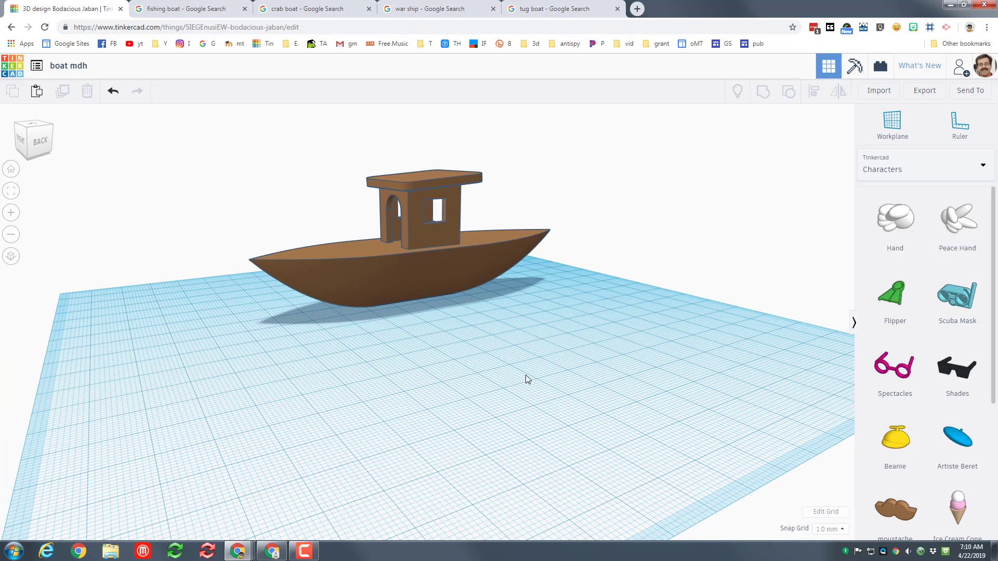